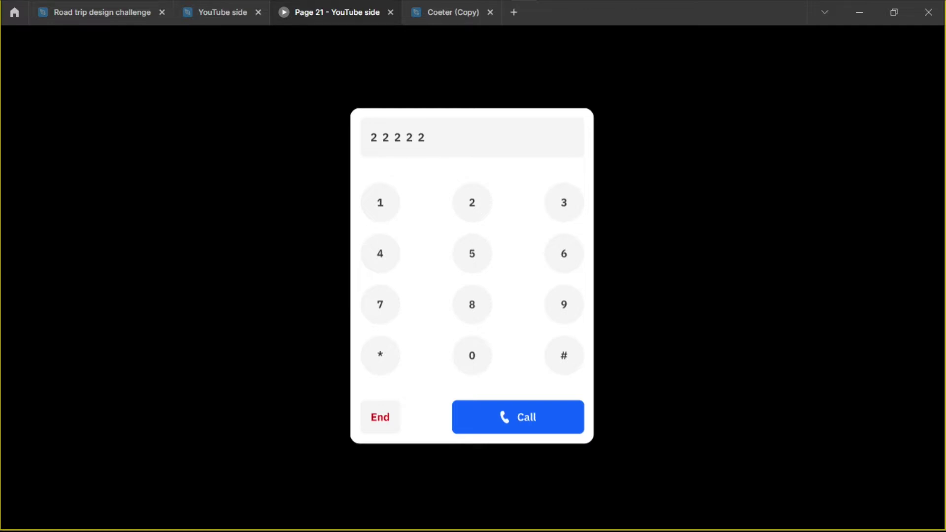
- Return to the YouTube side design file and duplicate the Frame 95 dial pad directly below Frame 96
click(577, 150)
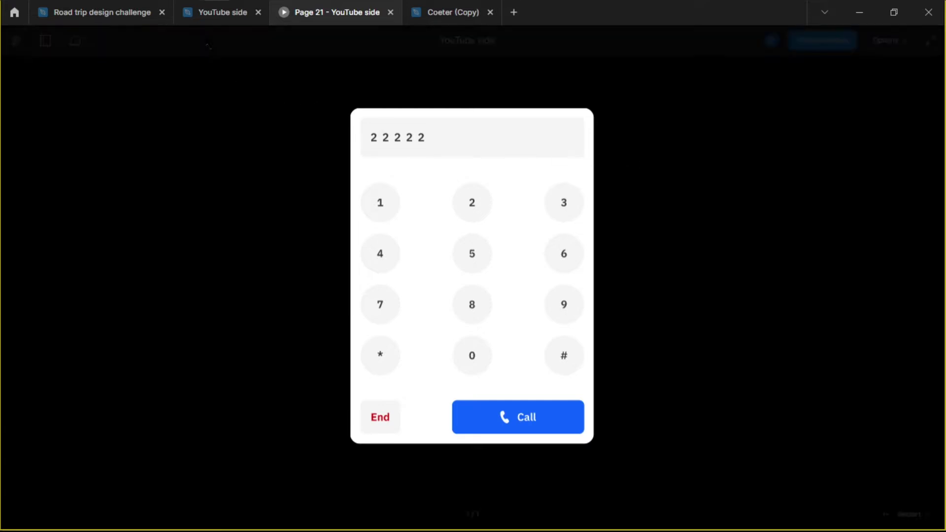
click(199, 14)
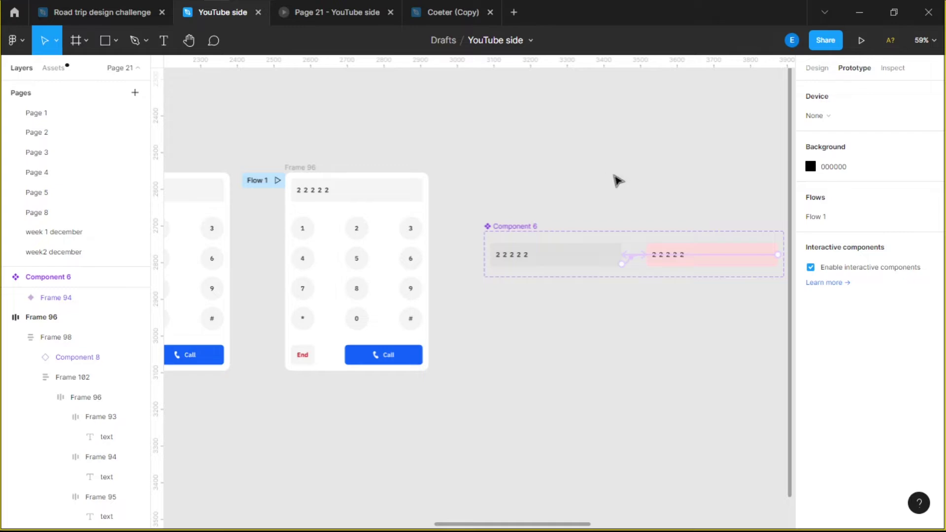
scroll(619, 182, down, 3)
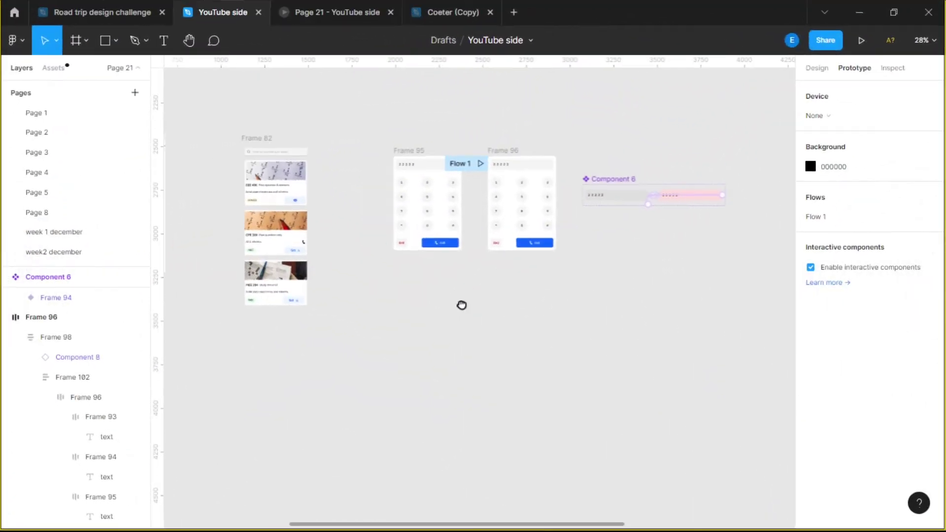
click(536, 167)
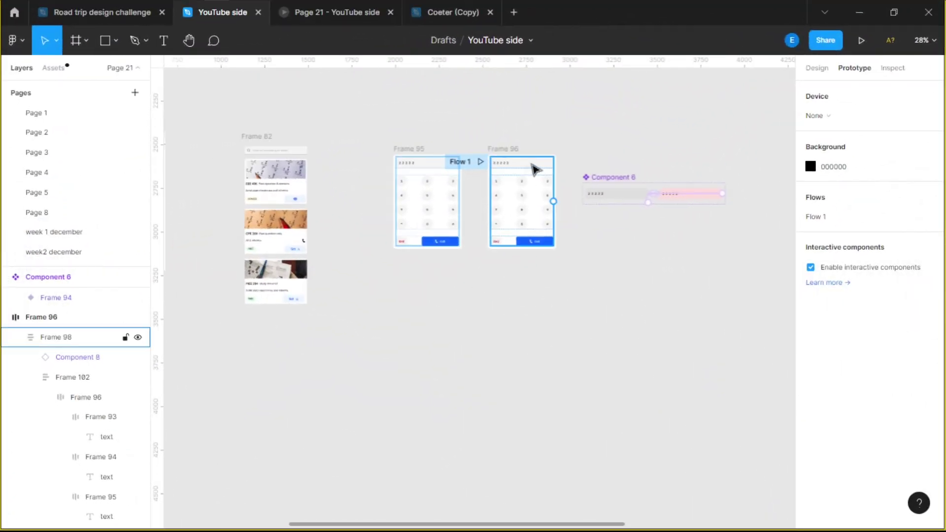
scroll(513, 156, up, 5)
click(304, 148)
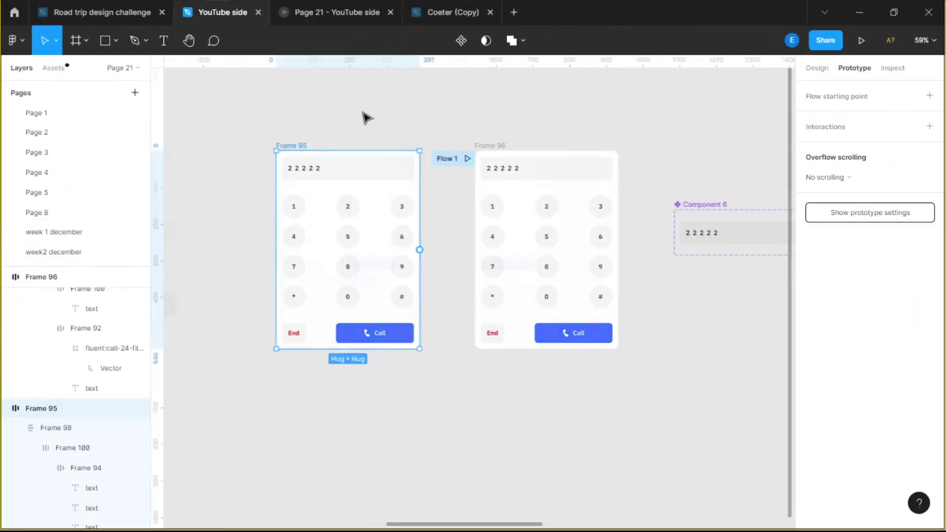
scroll(363, 118, down, 5)
drag(354, 158, 450, 312)
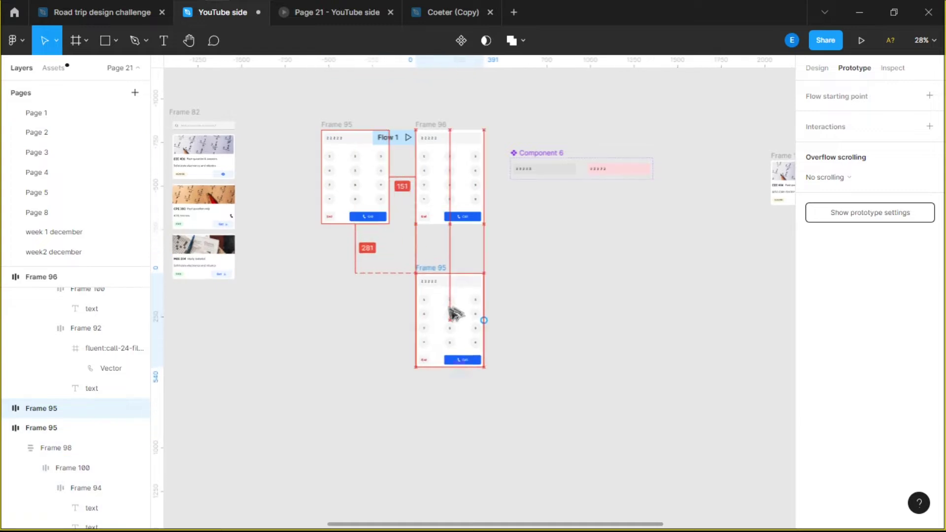
scroll(448, 303, up, 5)
scroll(542, 265, down, 1)
click(617, 264)
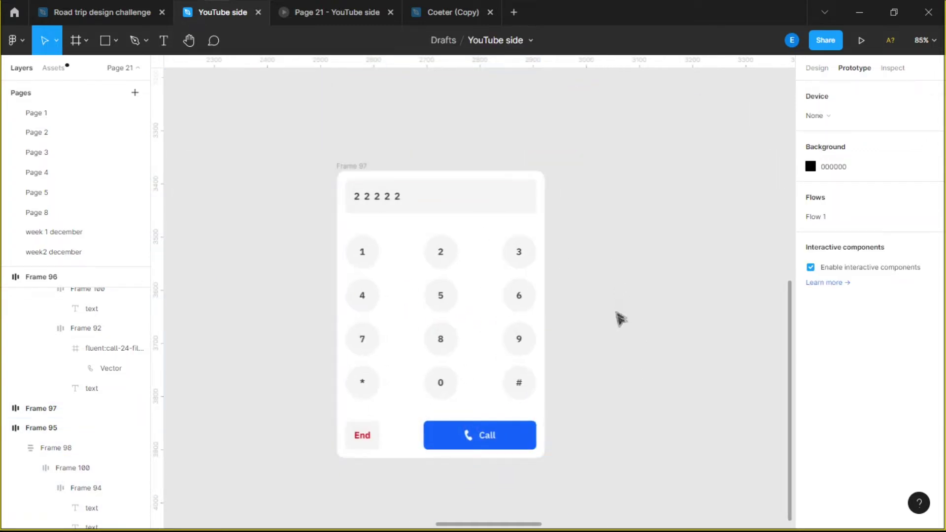
drag(620, 345, 614, 299)
scroll(611, 310, right, 2)
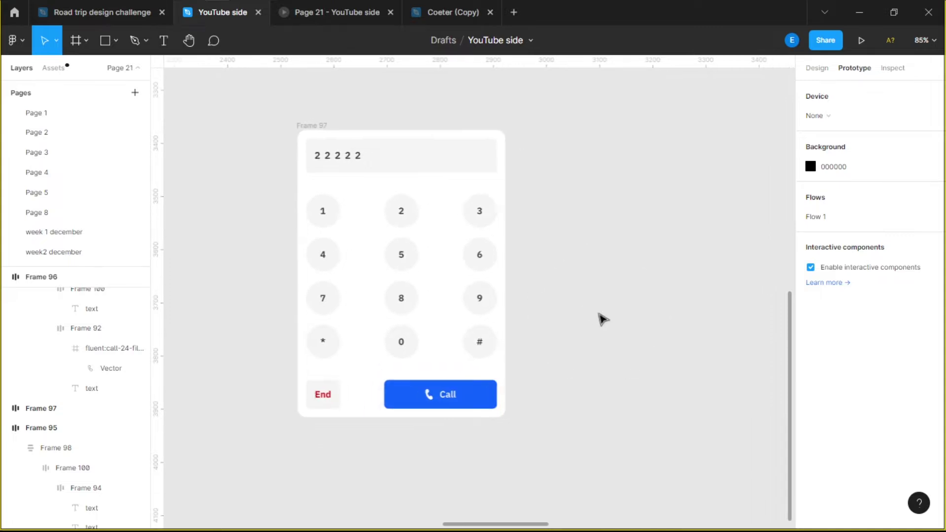
scroll(332, 213, up, 4)
scroll(401, 184, down, 2)
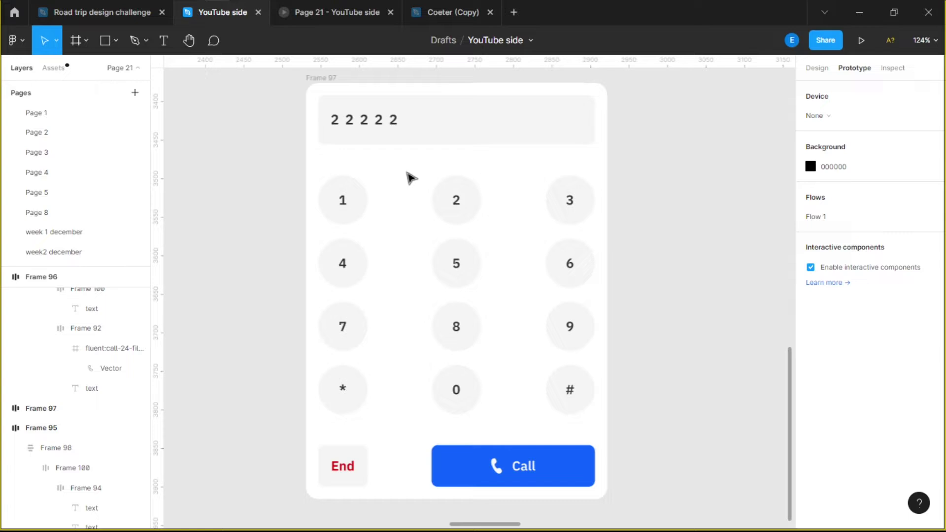
scroll(411, 178, down, 3)
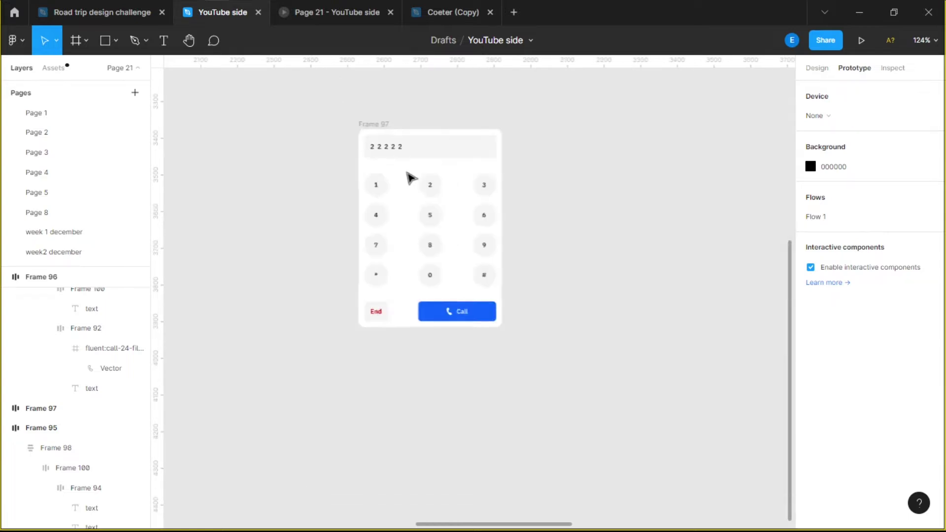
scroll(574, 213, right, 1)
click(356, 182)
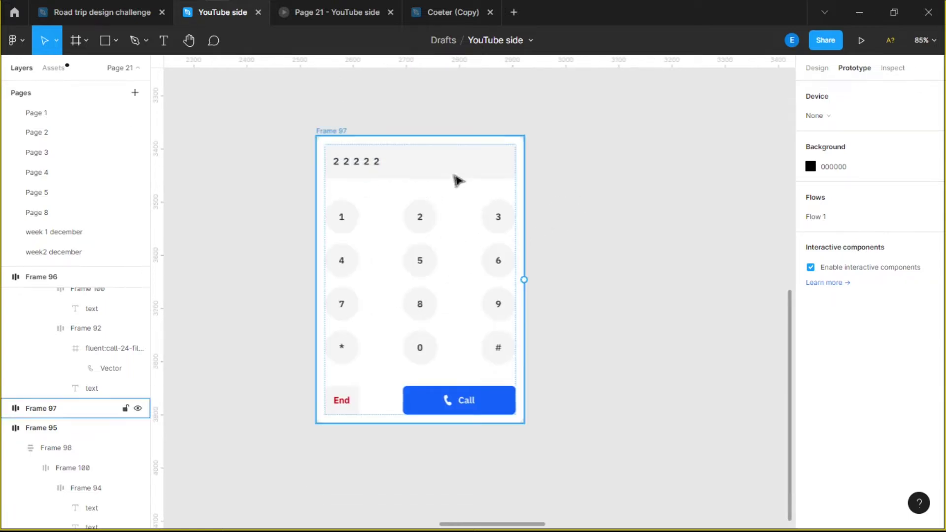
key(Escape)
scroll(555, 194, down, 2)
- Place a separate copy of the 2 2 2 2 2 number field on the canvas beside the duplicated dial pad
scroll(463, 212, up, 6)
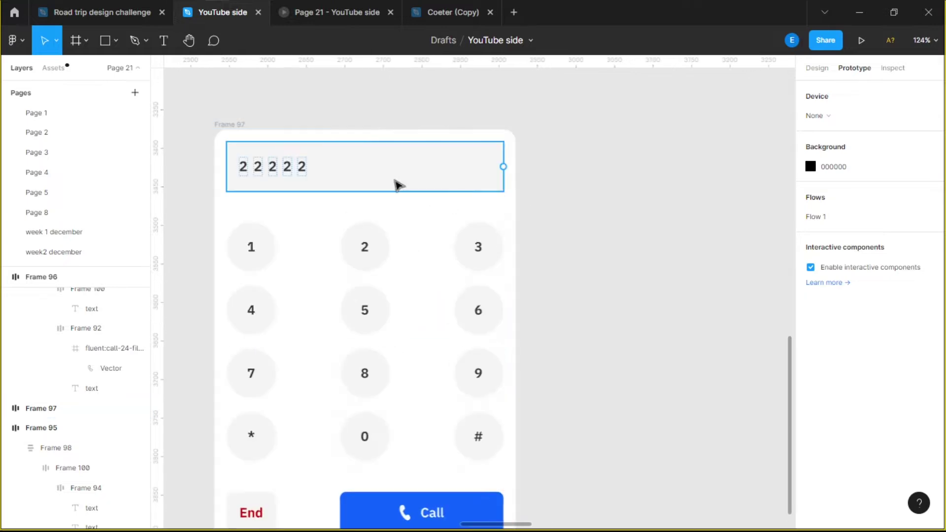
click(377, 178)
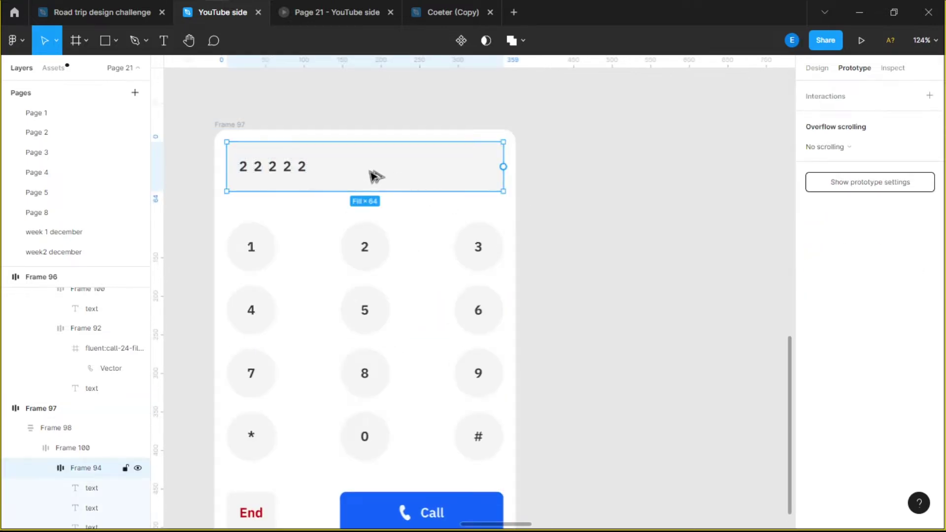
key(ctrl+alt+k)
drag(720, 255, 543, 256)
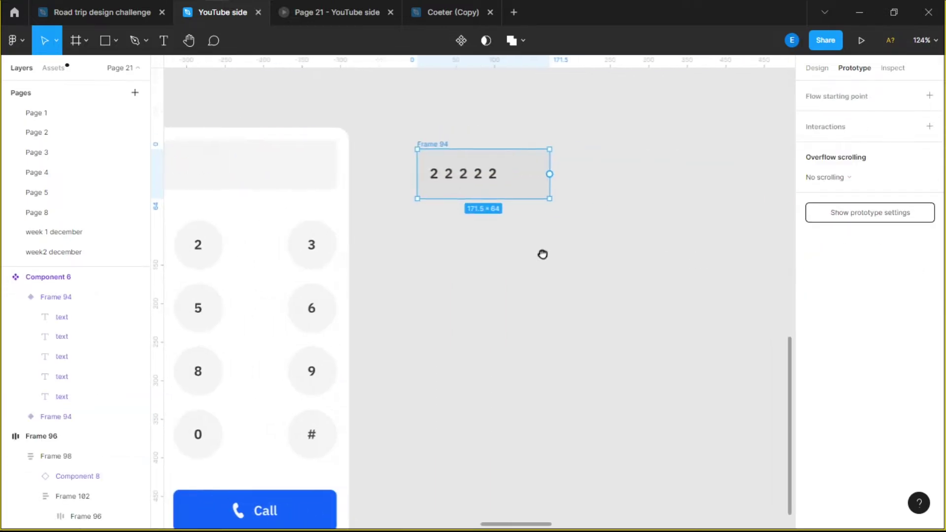
scroll(427, 148, down, 2)
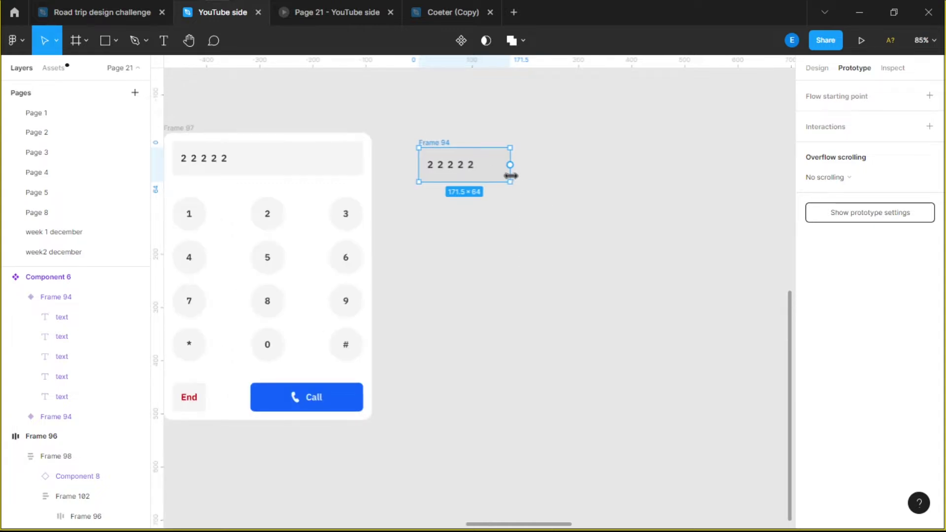
- Widen the copied number field to match the one in the dial pad, setting its width to 359
drag(510, 176, 592, 176)
click(296, 165)
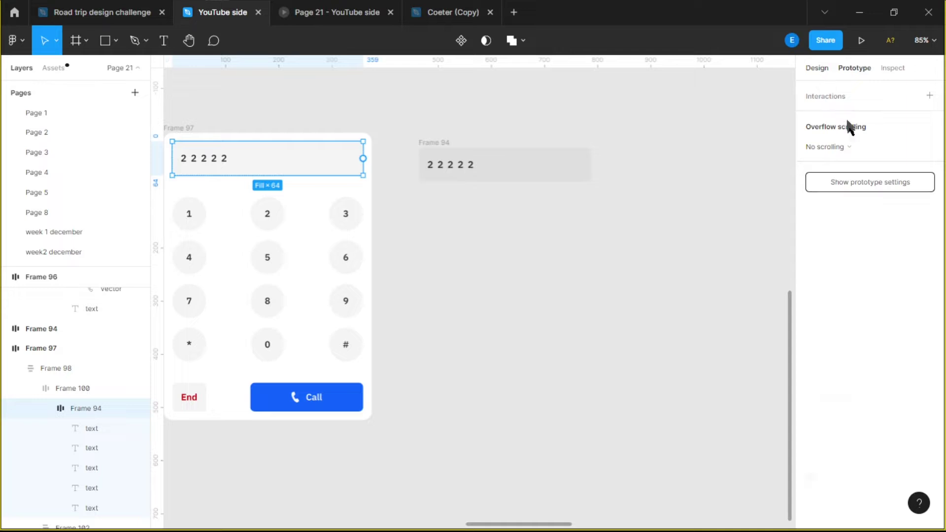
click(817, 67)
click(567, 179)
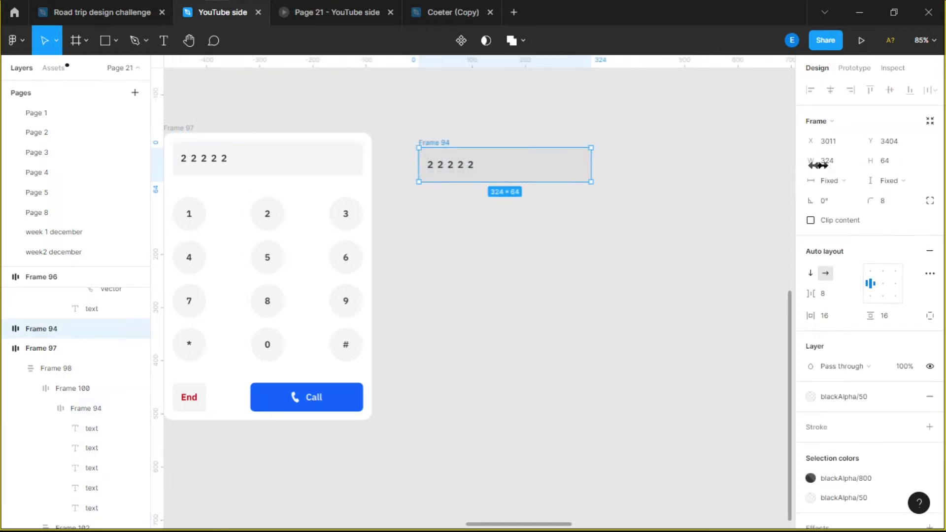
click(841, 163)
text(35)
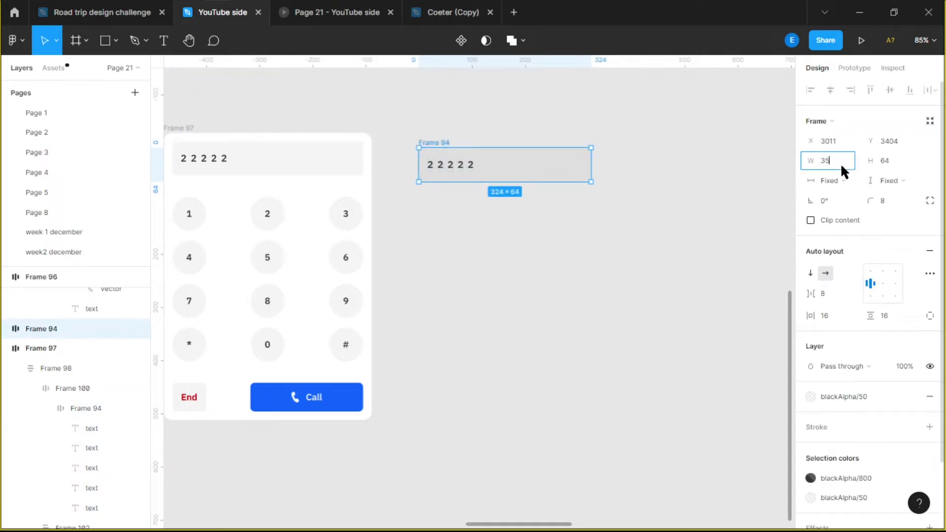
text(9)
key(Return)
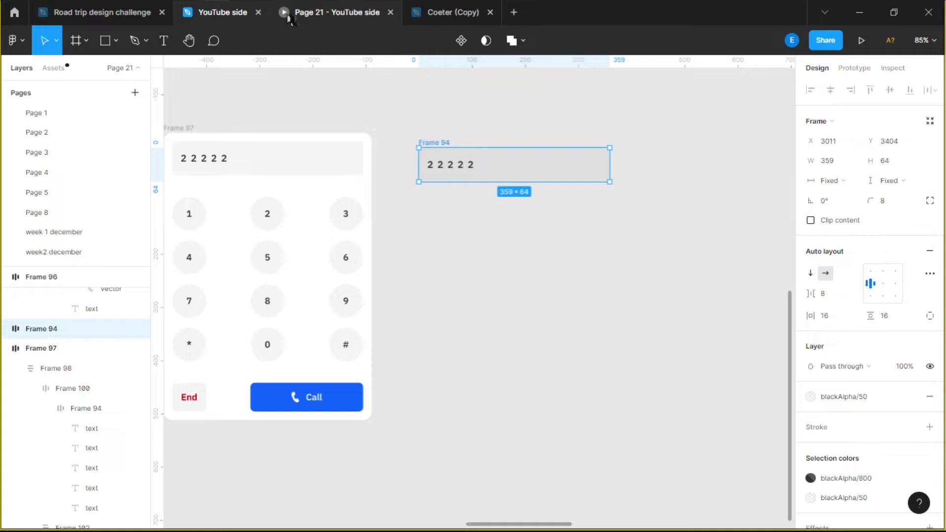
- Test the number field's interaction in the running Page 21 prototype, and return to the design file
click(289, 19)
click(448, 154)
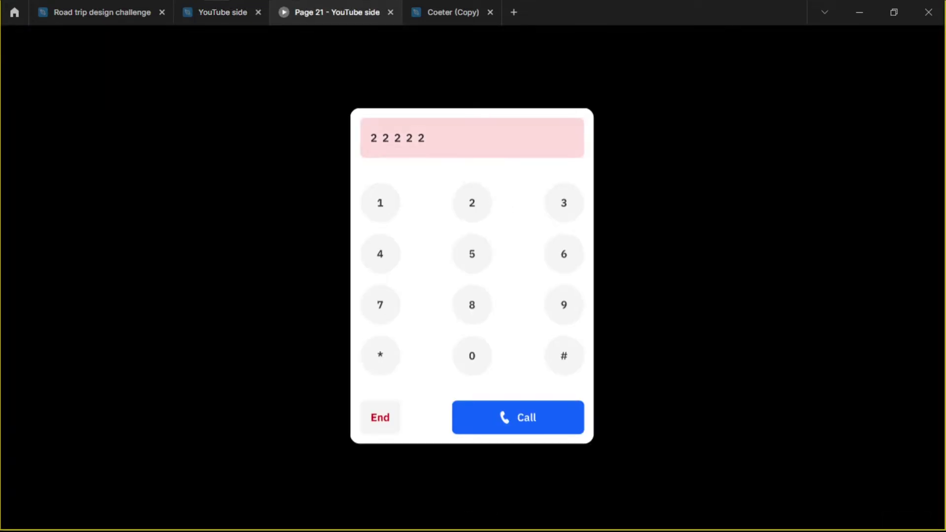
click(224, 20)
- Duplicate the standalone 359 × 64 number field beside the original with a 40 px gap
scroll(512, 193, up, 4)
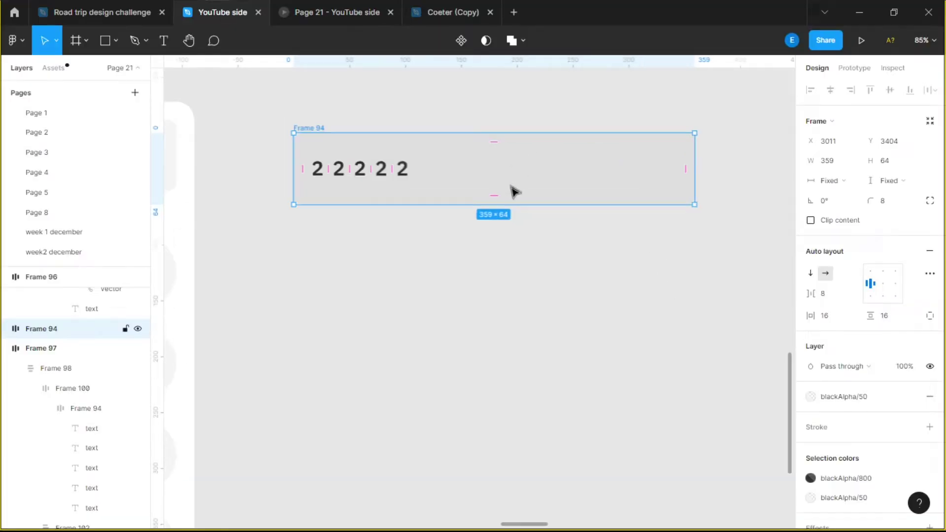
click(535, 291)
click(317, 129)
scroll(345, 126, down, 4)
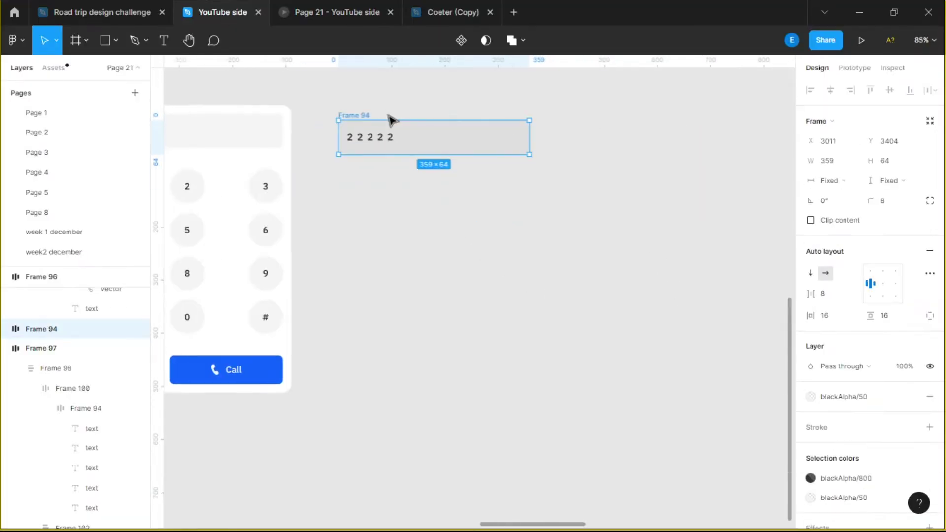
key(ctrl+d)
scroll(566, 250, up, 2)
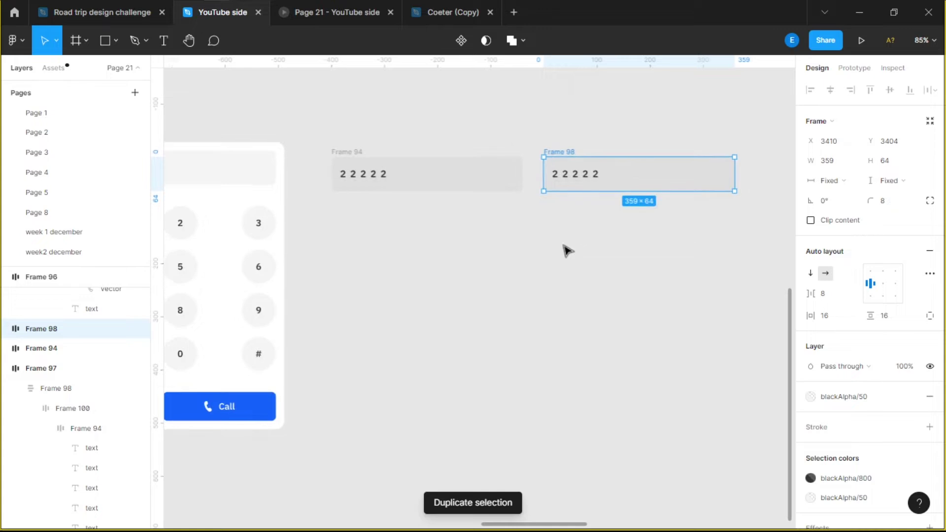
scroll(574, 217, up, 4)
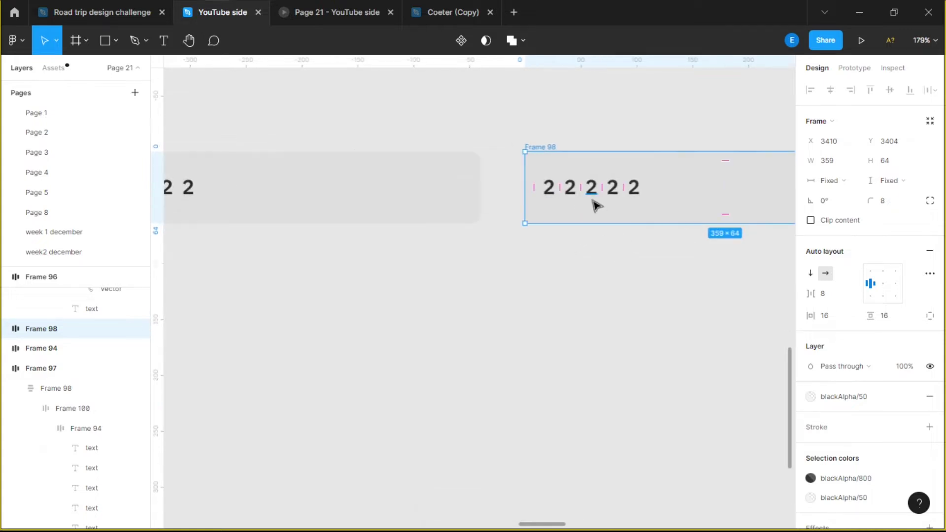
click(591, 190)
click(570, 190)
drag(673, 216, 598, 265)
click(586, 332)
click(469, 198)
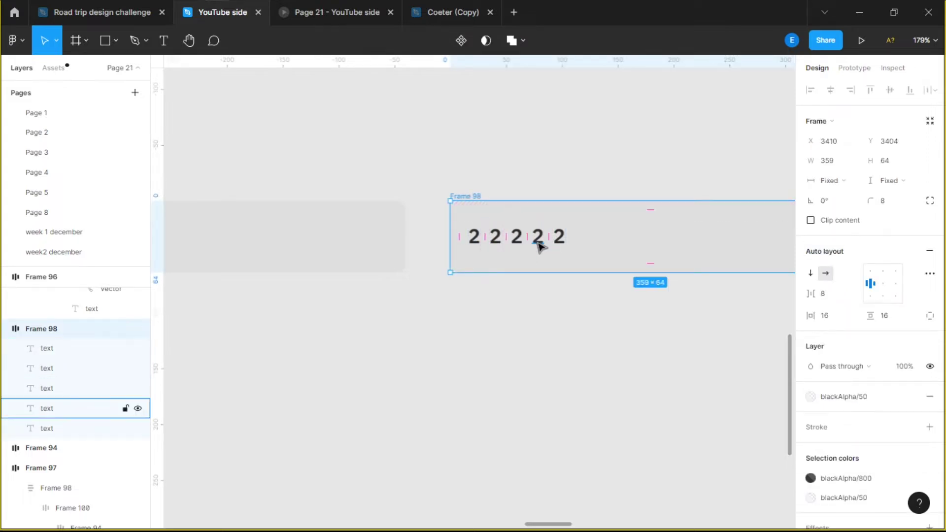
drag(355, 259, 478, 239)
scroll(524, 218, down, 3)
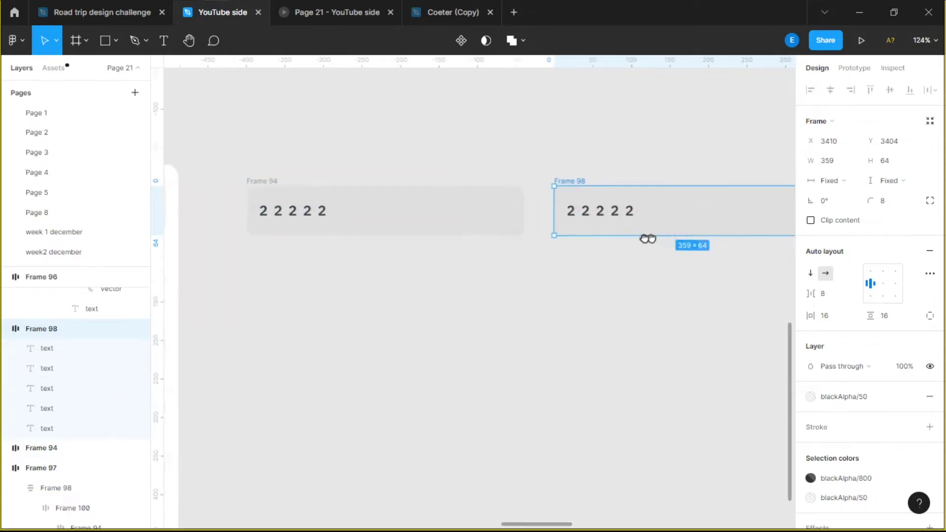
scroll(646, 237, right, 2)
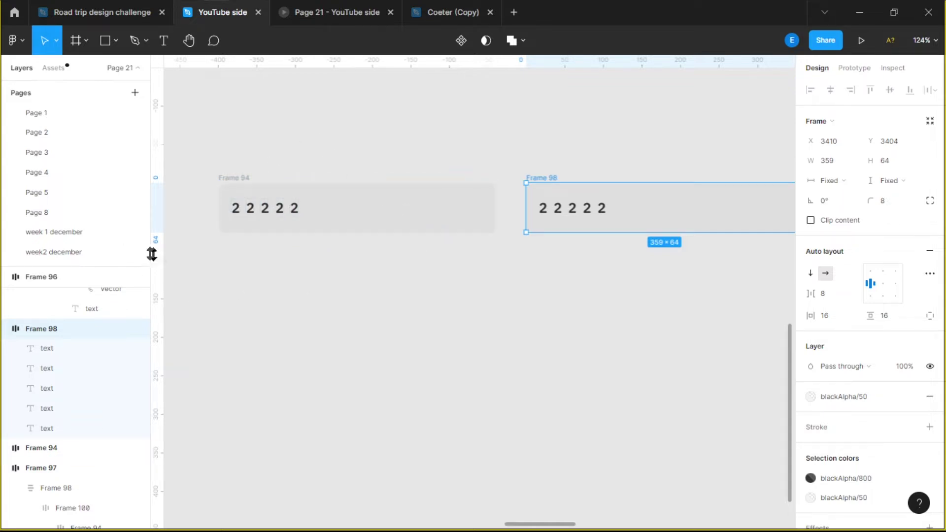
- Turn the duplicated number field and the original standalone field into two separate components
key(ctrl+alt+k)
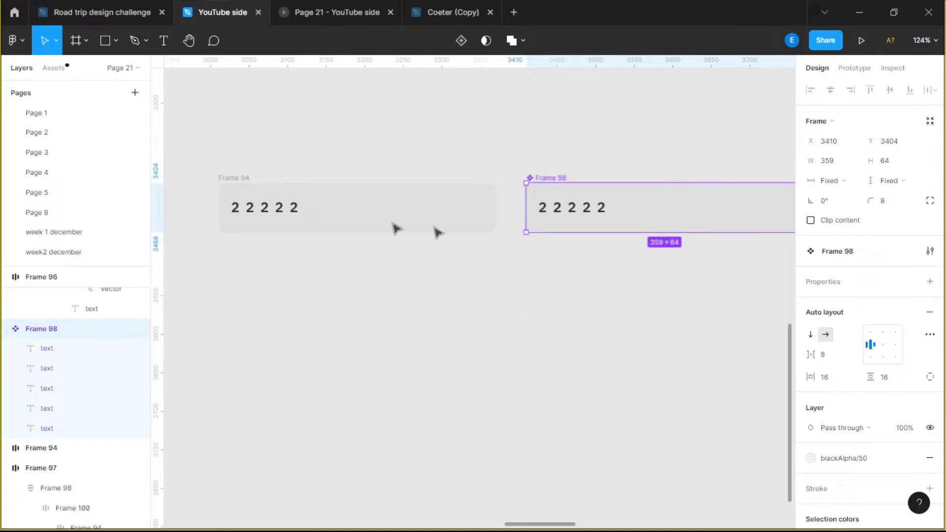
click(225, 179)
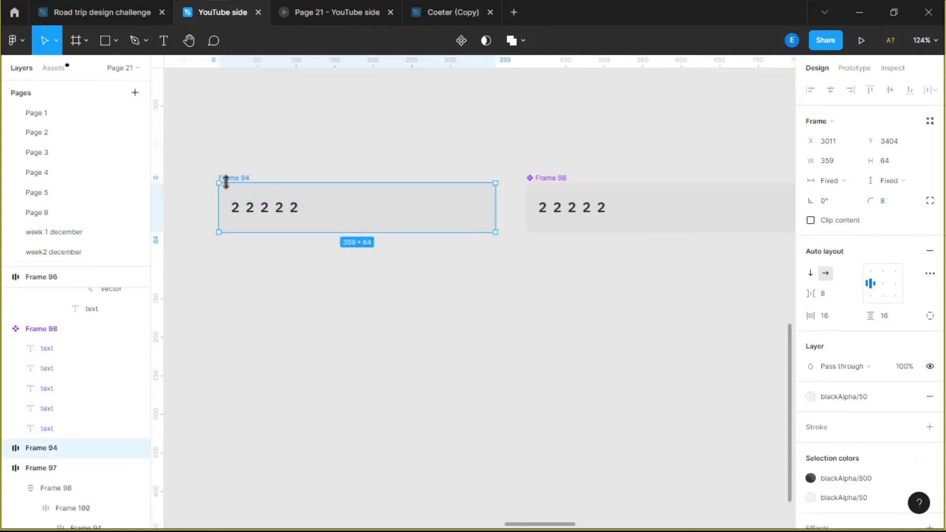
right_click(387, 219)
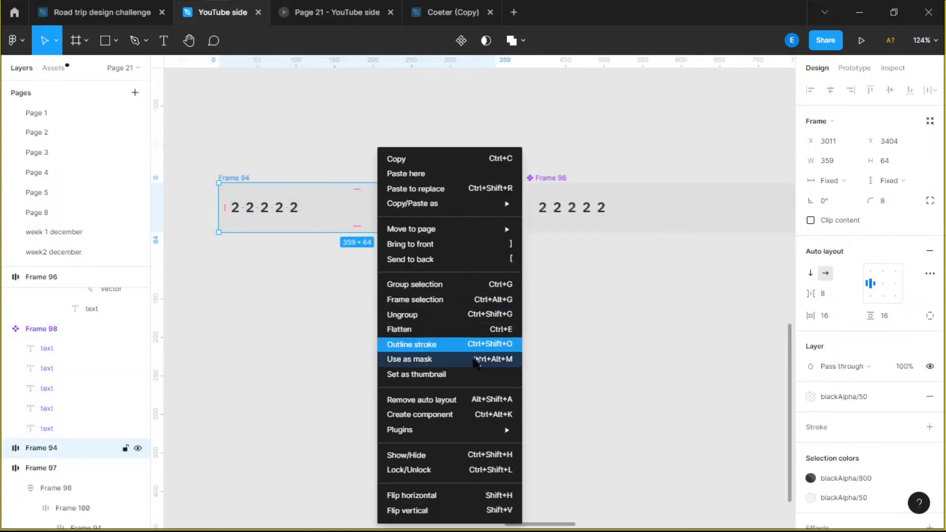
click(440, 416)
click(520, 380)
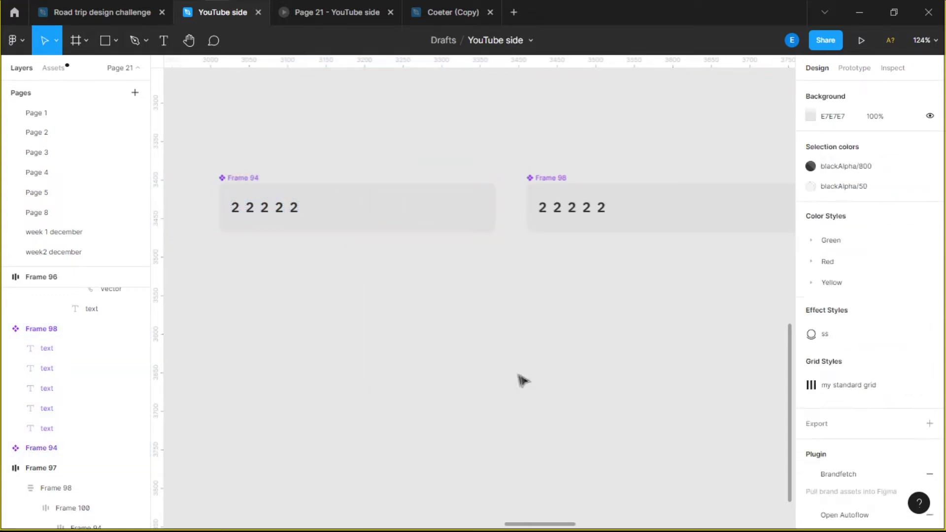
- Combine the two number field components as variants of one component set
click(237, 186)
shift+click(533, 179)
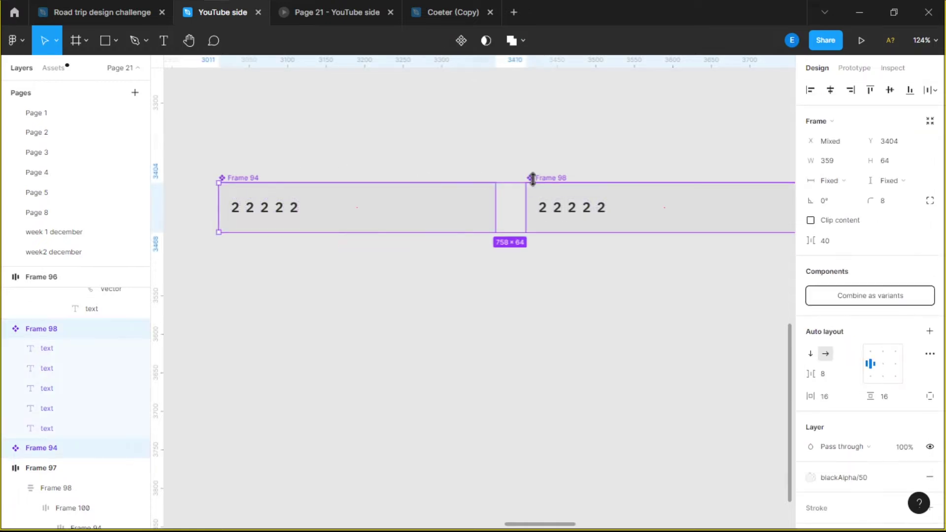
click(834, 296)
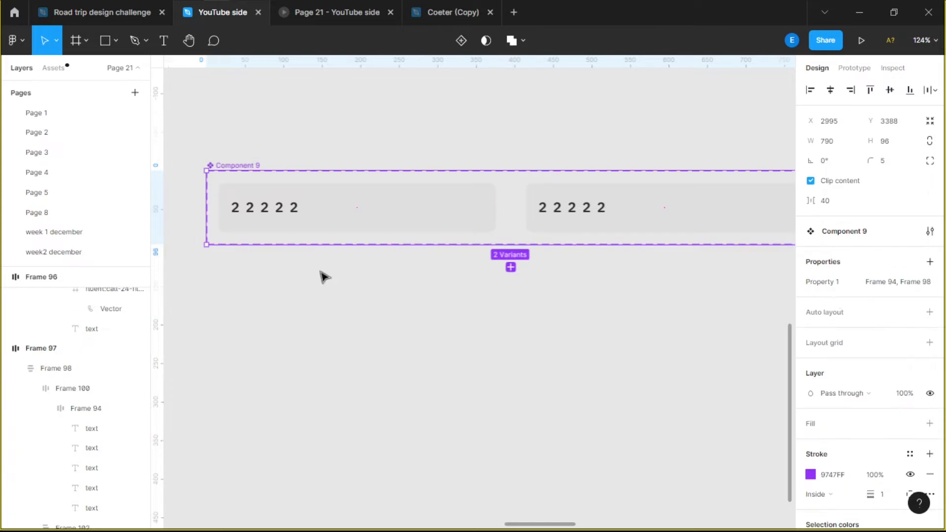
- Add an on-click prototype interaction that changes the Frame 94 variant to Frame 98
click(420, 213)
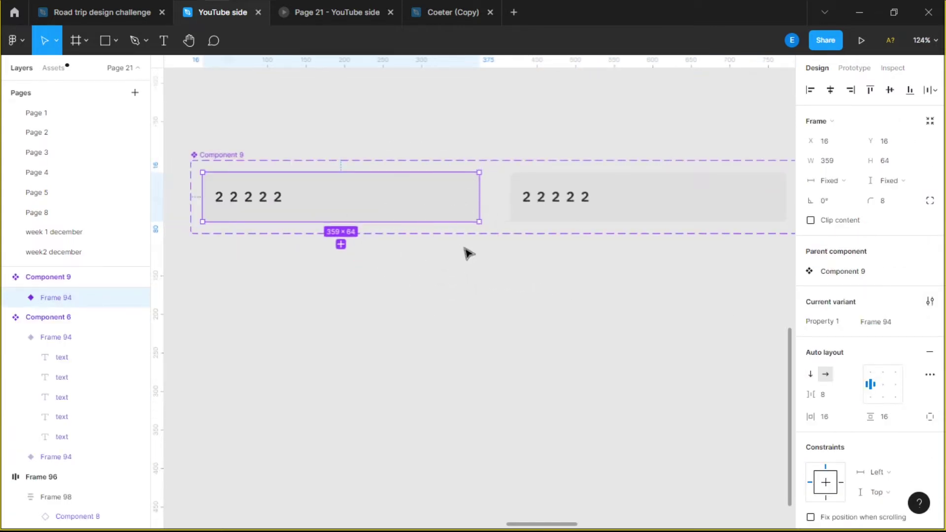
click(662, 197)
click(400, 203)
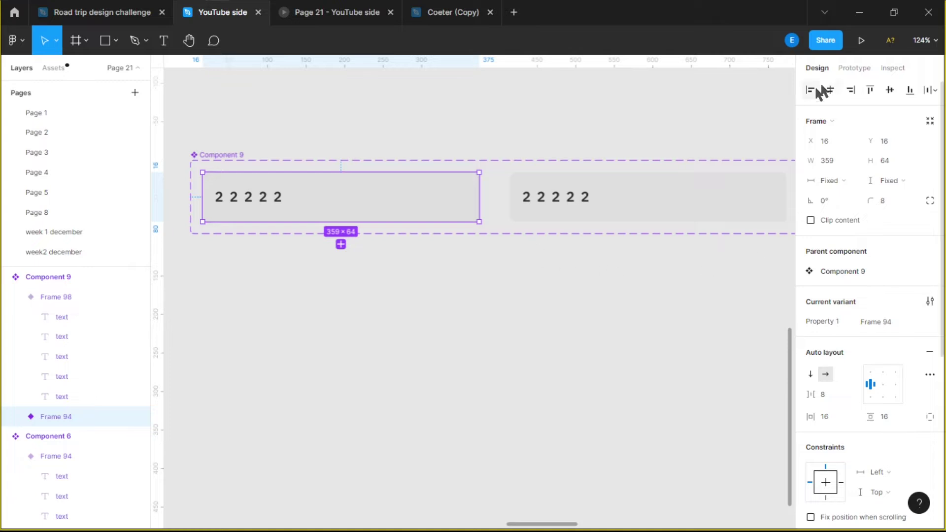
click(858, 69)
drag(479, 197, 542, 192)
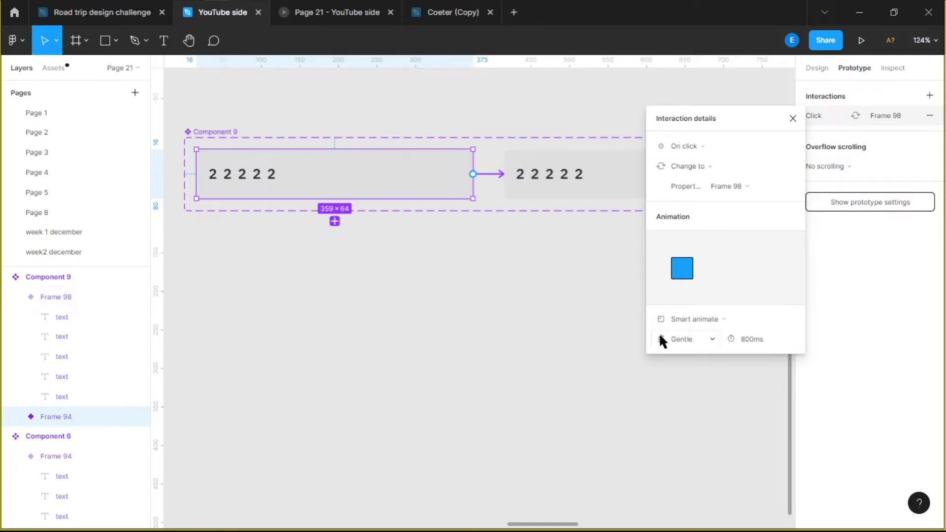
- Try the Ease in and Linear easings for the Frame 94 interaction's Smart animate transition
click(688, 338)
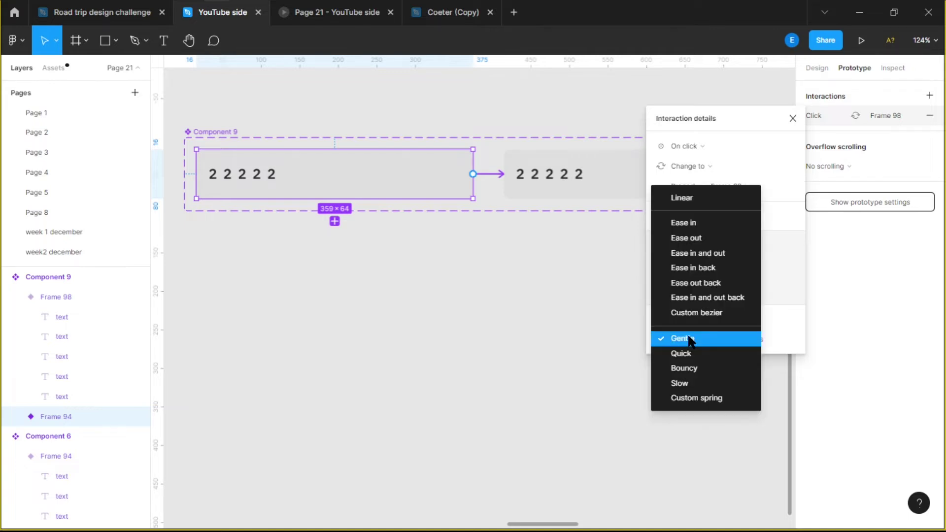
click(685, 339)
click(688, 339)
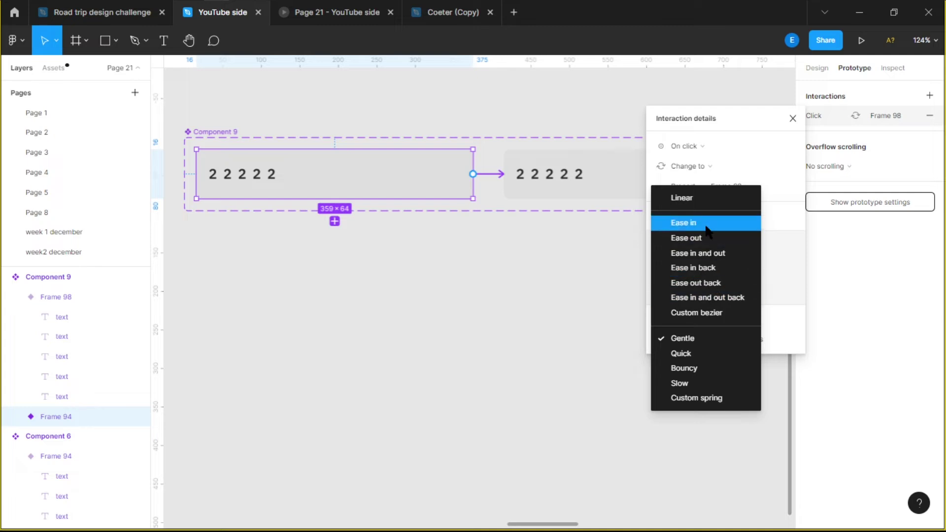
key(Return)
click(684, 335)
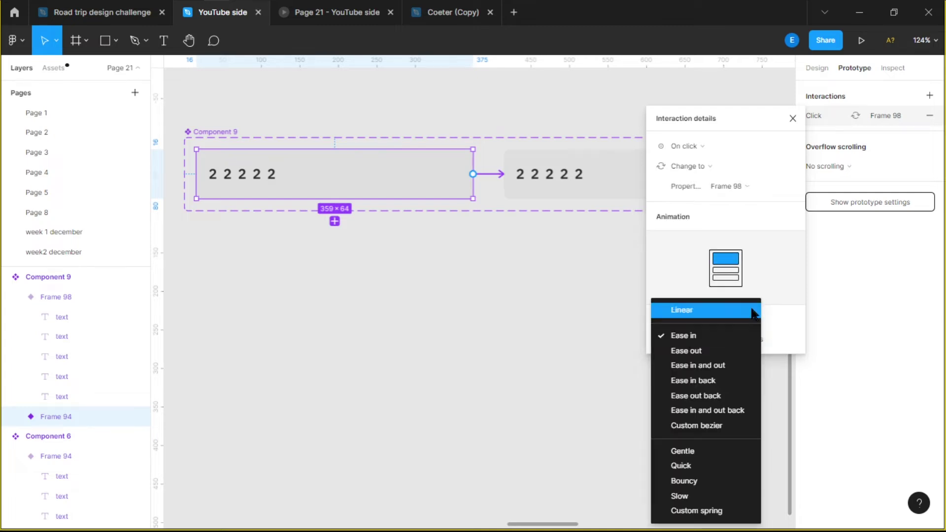
click(747, 312)
- Set the transition's easing to Custom spring and reshape its curve into a strong bounce lasting about 2235 ms
click(686, 338)
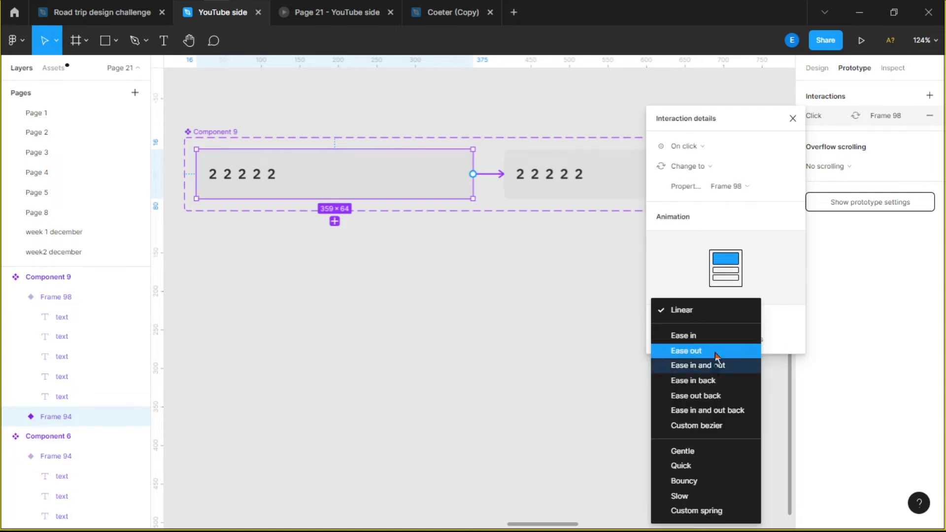
click(696, 513)
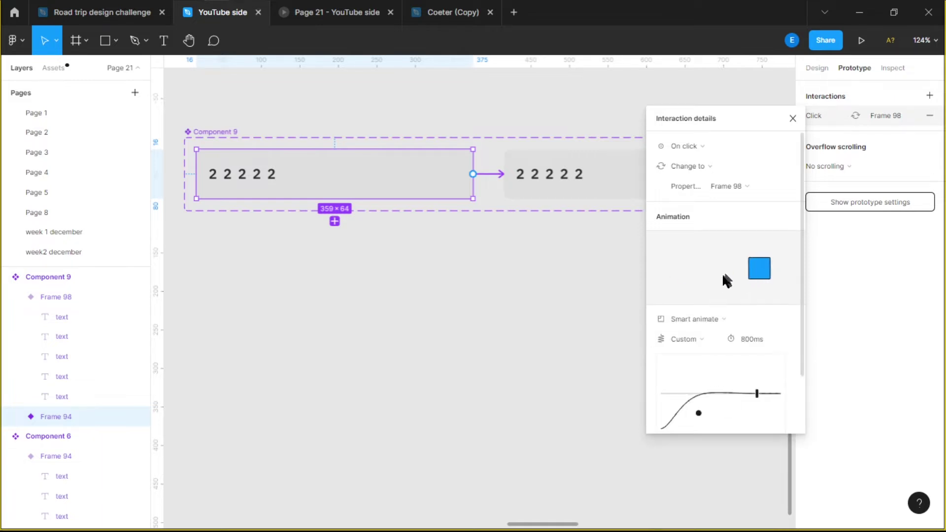
drag(781, 392, 672, 371)
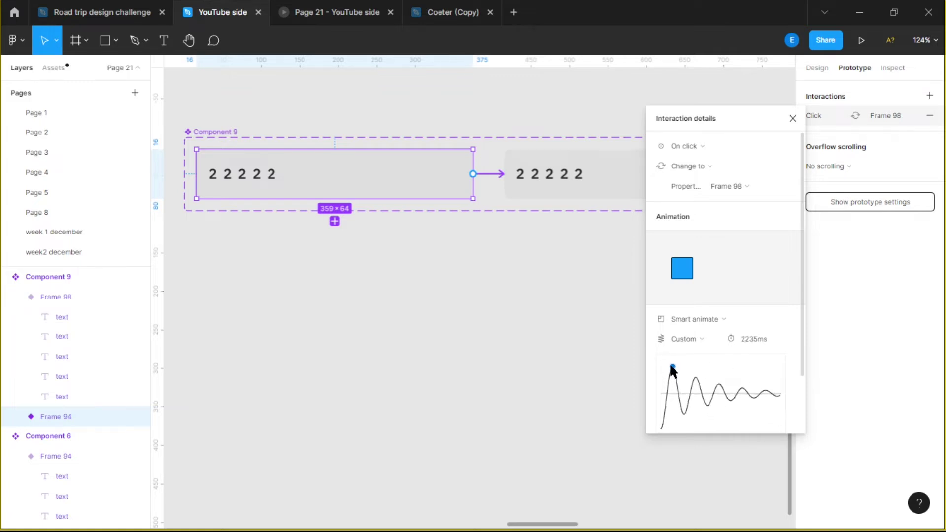
click(750, 339)
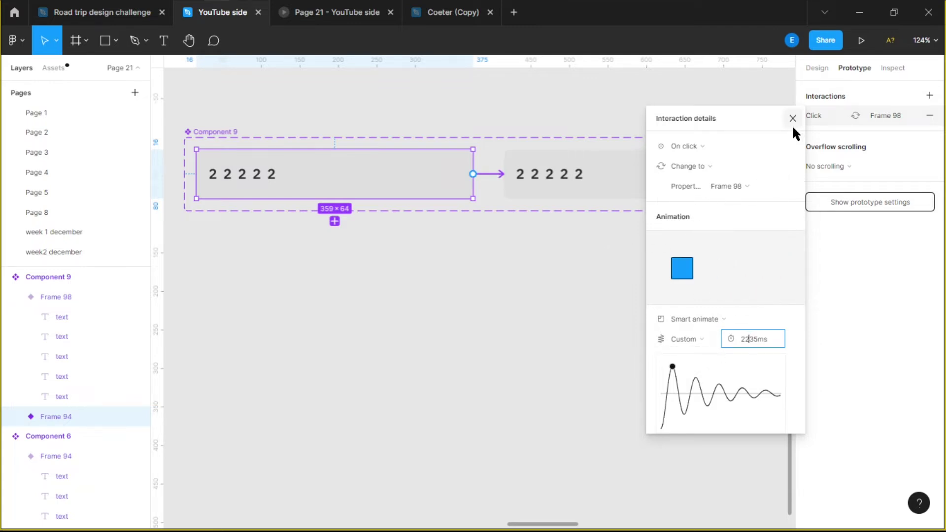
- Add an on-click interaction that changes the Frame 98 variant back to Frame 94
click(620, 192)
drag(780, 174, 463, 198)
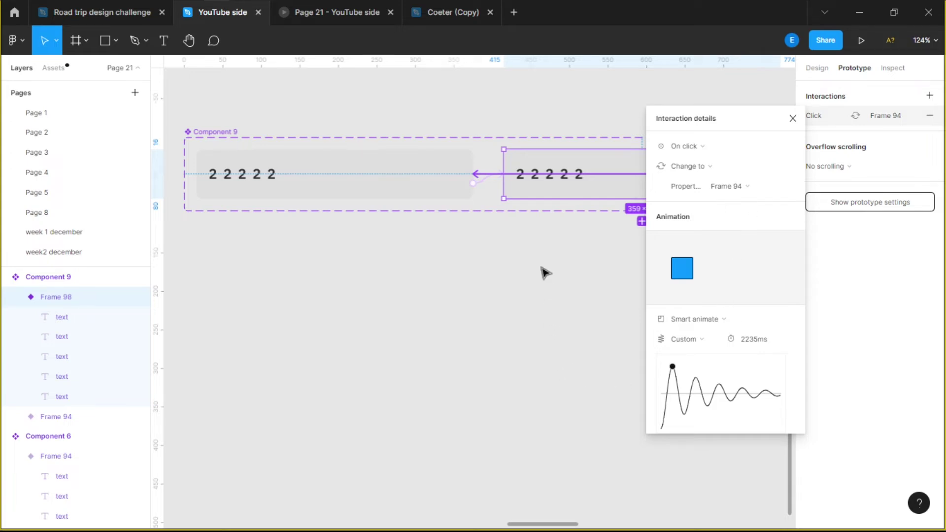
mouse_move(719, 261)
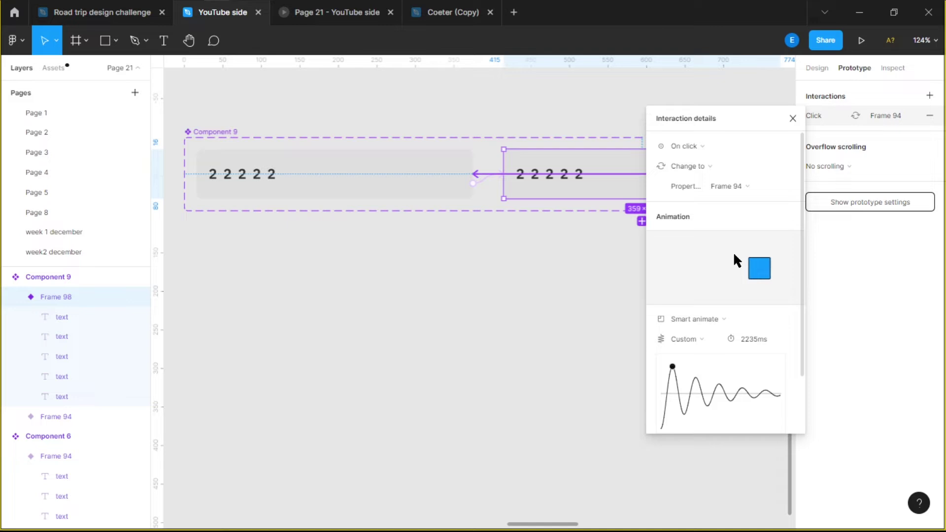
click(697, 166)
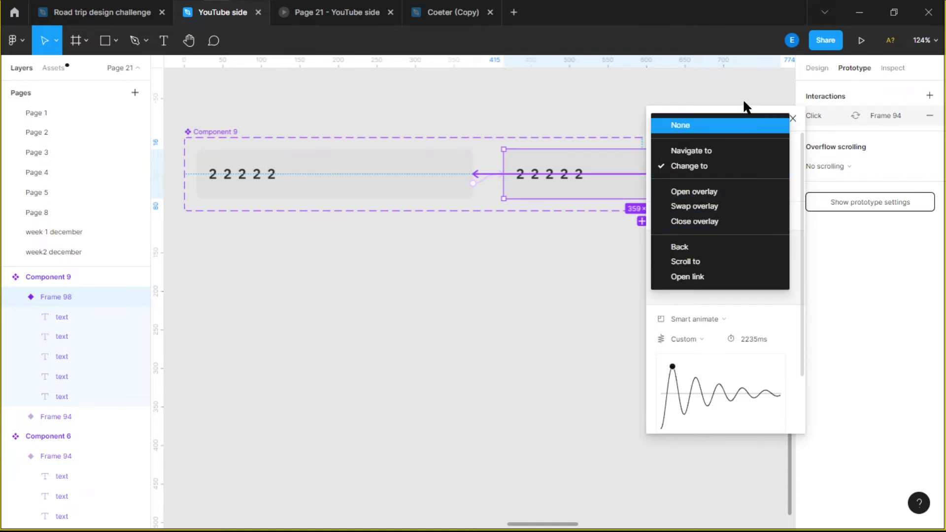
click(857, 97)
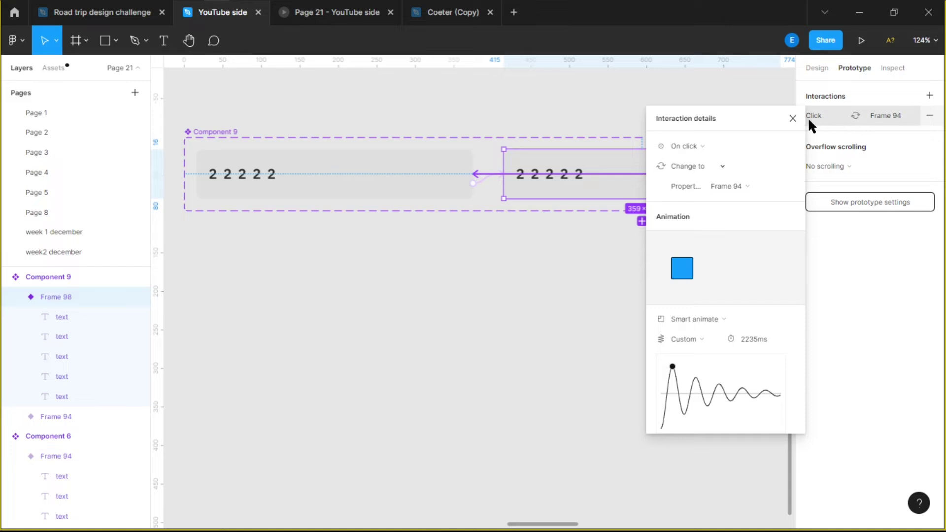
click(704, 146)
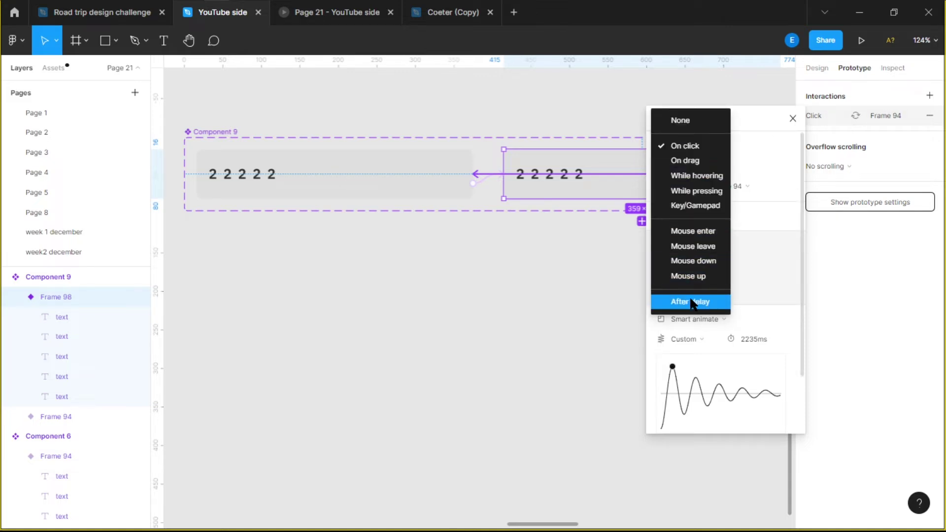
click(572, 197)
click(791, 120)
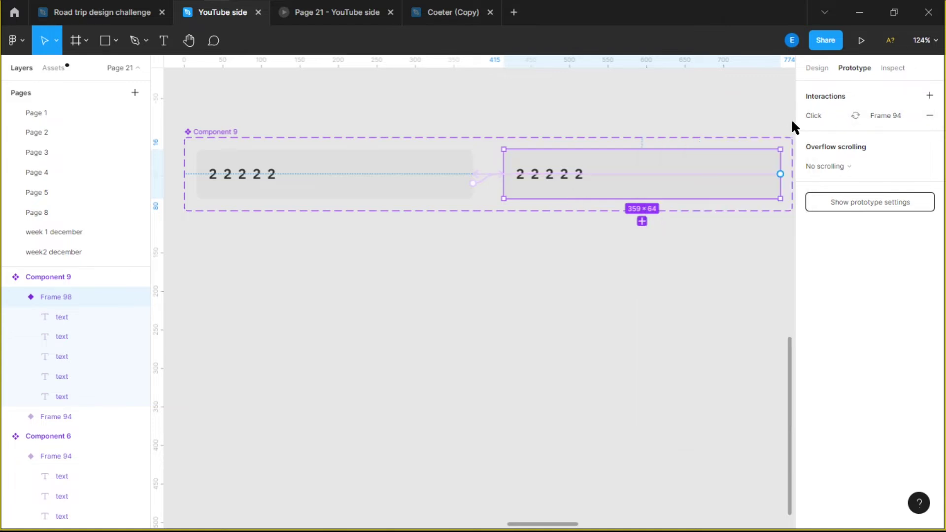
scroll(549, 198, down, 3)
click(601, 239)
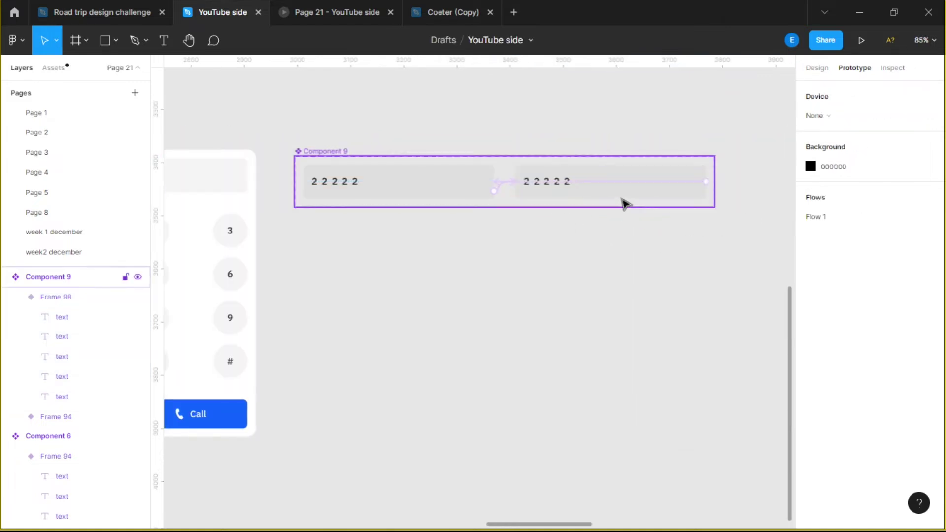
scroll(626, 203, up, 3)
- Change the Frame 98 variant's fill to the Red/#100 color style
click(617, 196)
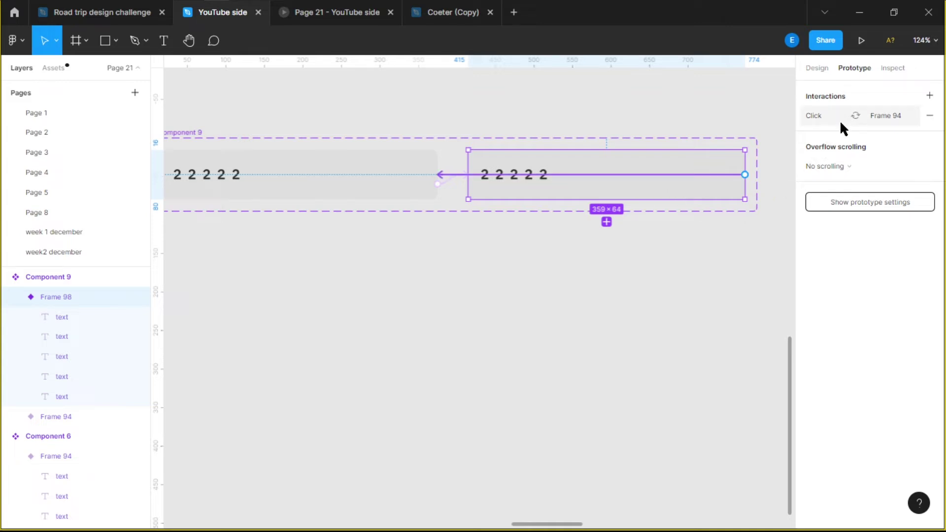
ctrl+scroll(707, 173, up, 3)
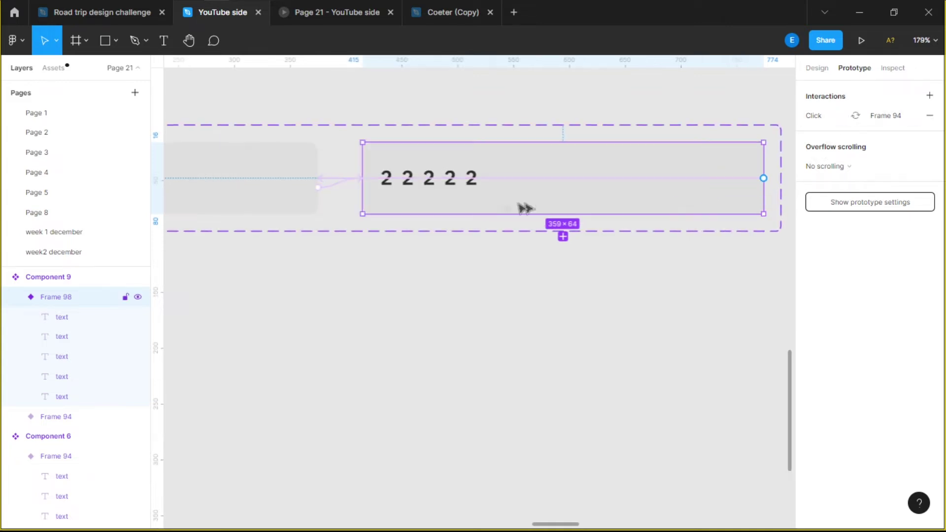
click(817, 68)
scroll(869, 347, down, 5)
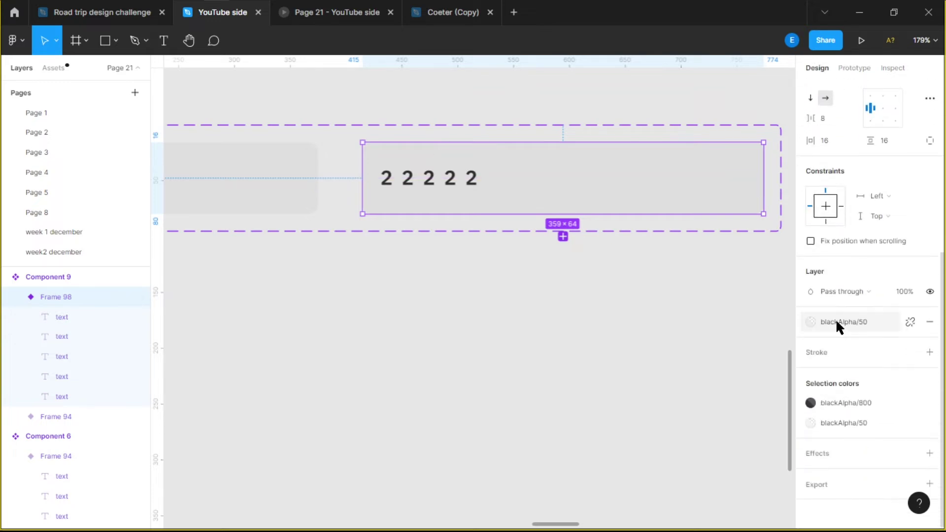
click(836, 321)
scroll(838, 402, down, 10)
scroll(838, 402, up, 10)
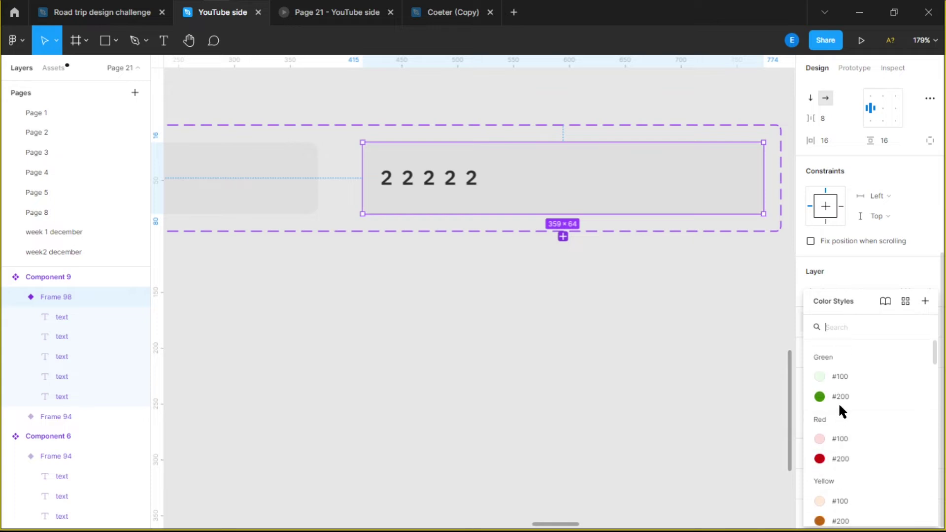
click(849, 438)
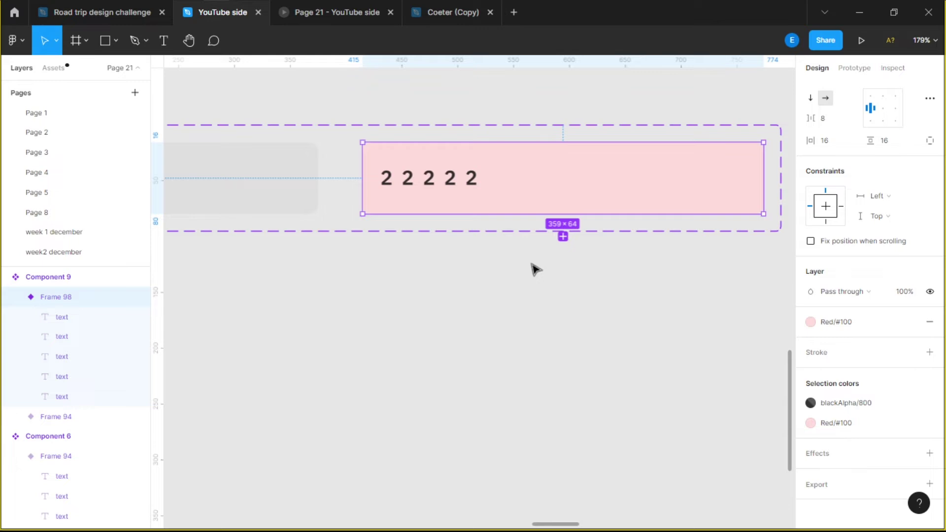
- Change the trigger of the Frame 98 variant's interaction to After delay
scroll(567, 269, down, 4)
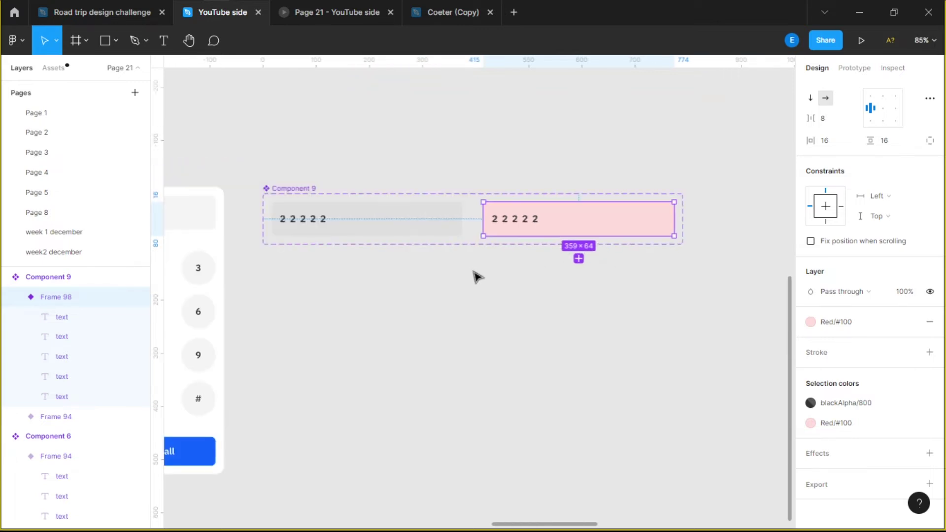
scroll(488, 264, left, 1)
scroll(491, 266, up, 2)
scroll(491, 270, left, 2)
scroll(491, 270, up, 1)
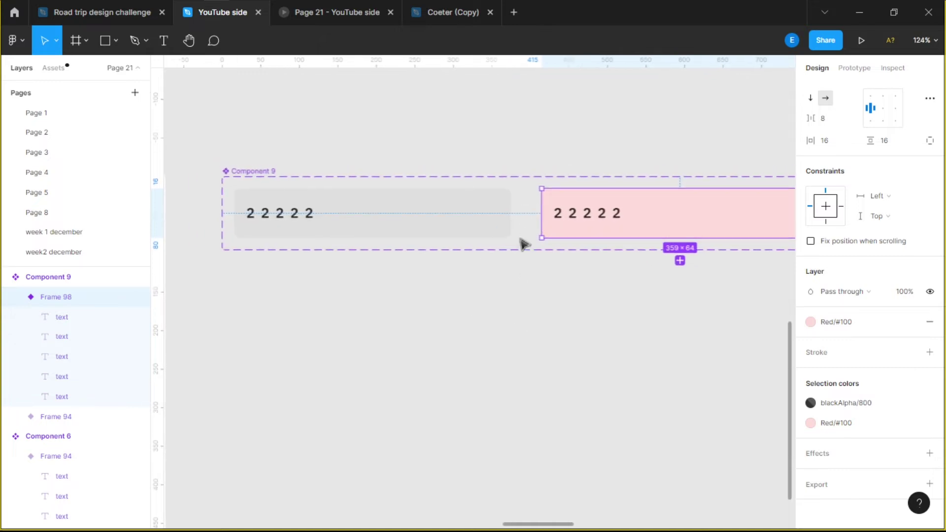
click(855, 70)
scroll(693, 296, right, 2)
scroll(693, 296, down, 1)
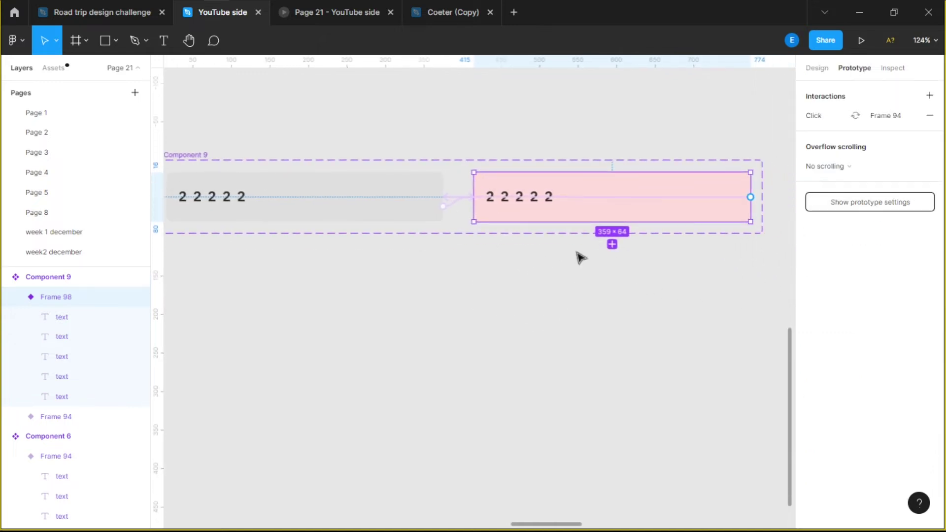
click(686, 199)
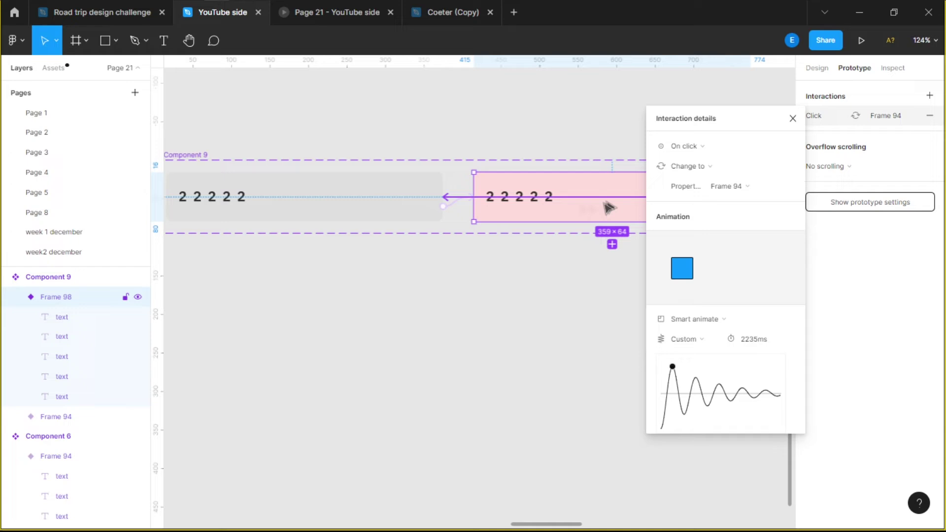
click(702, 146)
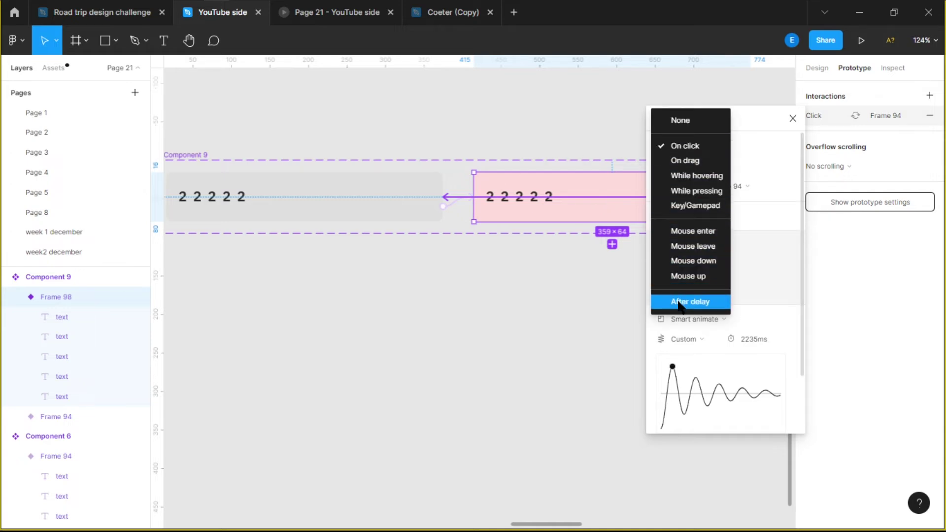
click(679, 304)
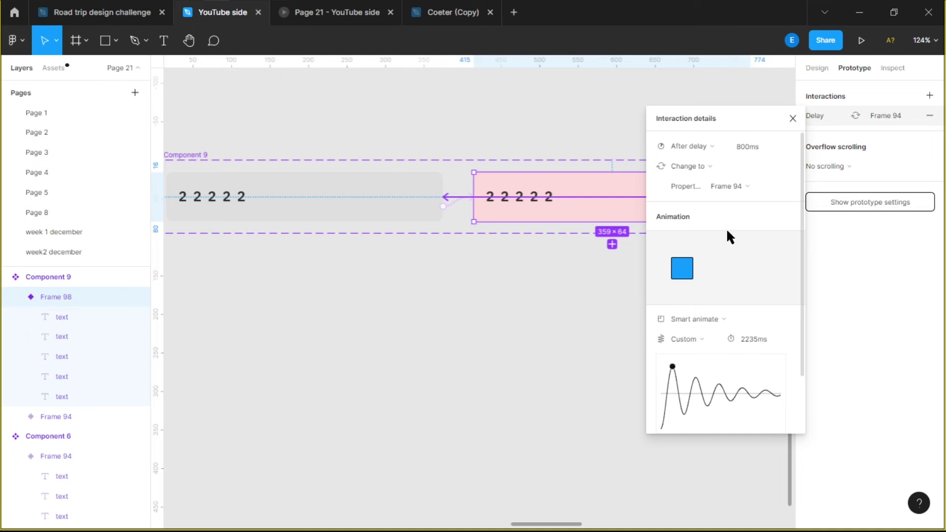
click(744, 151)
key(Return)
click(790, 121)
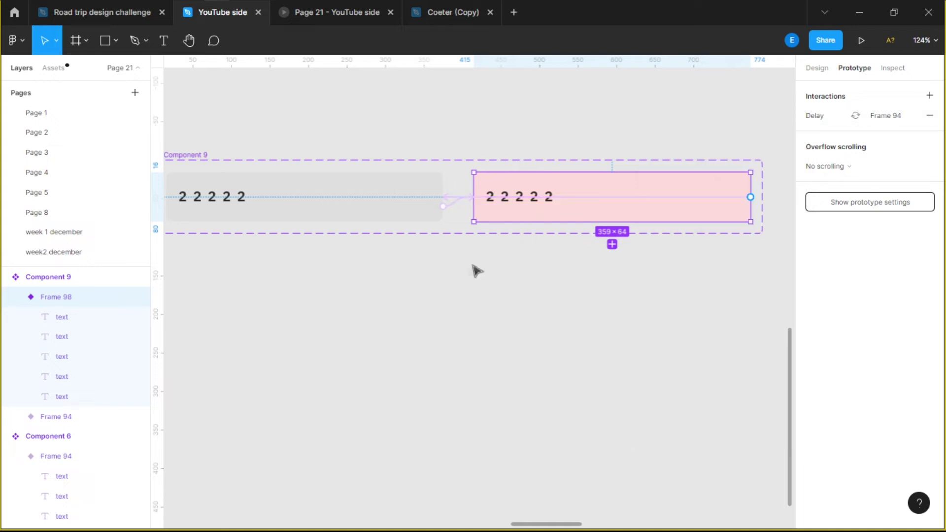
- Place an instance of the Frame 94 variant about 99 px below the original variant, outside the component set
scroll(473, 227, left, 5)
scroll(473, 226, up, 1)
scroll(497, 266, down, 3)
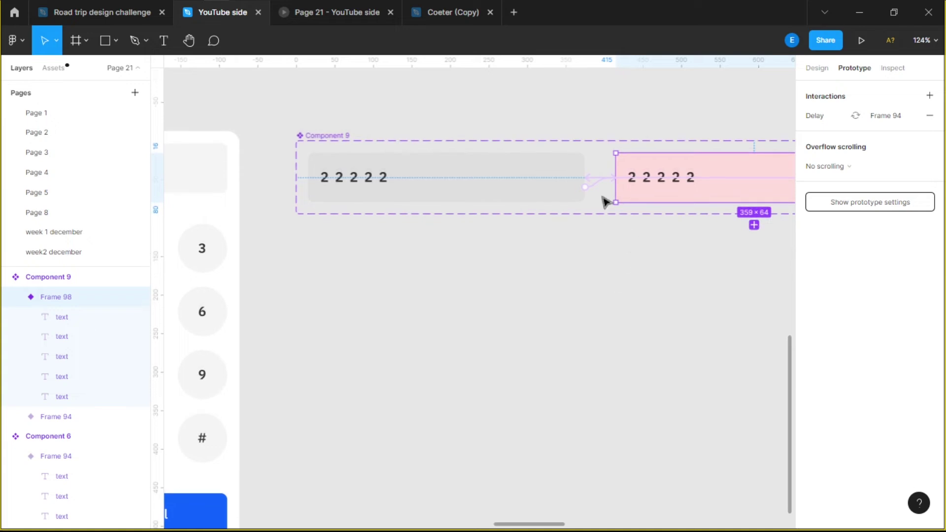
click(562, 200)
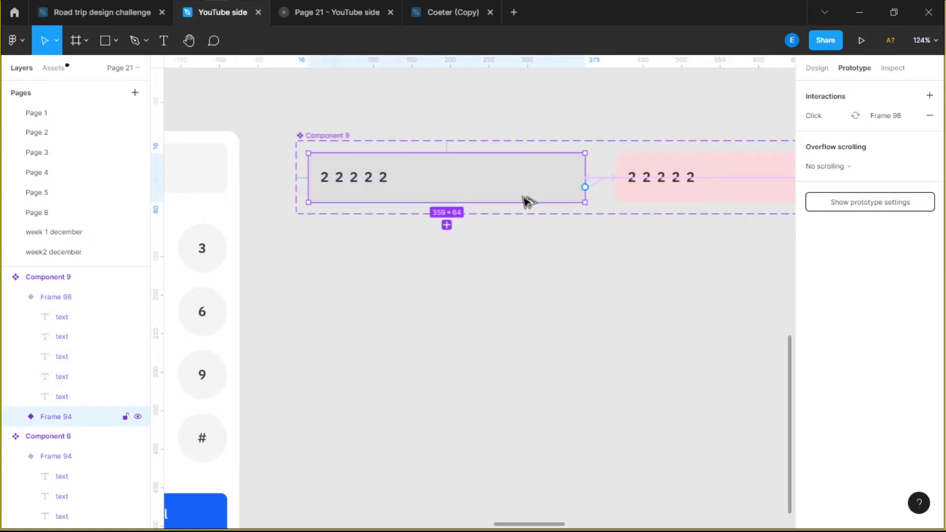
drag(528, 201, 516, 327)
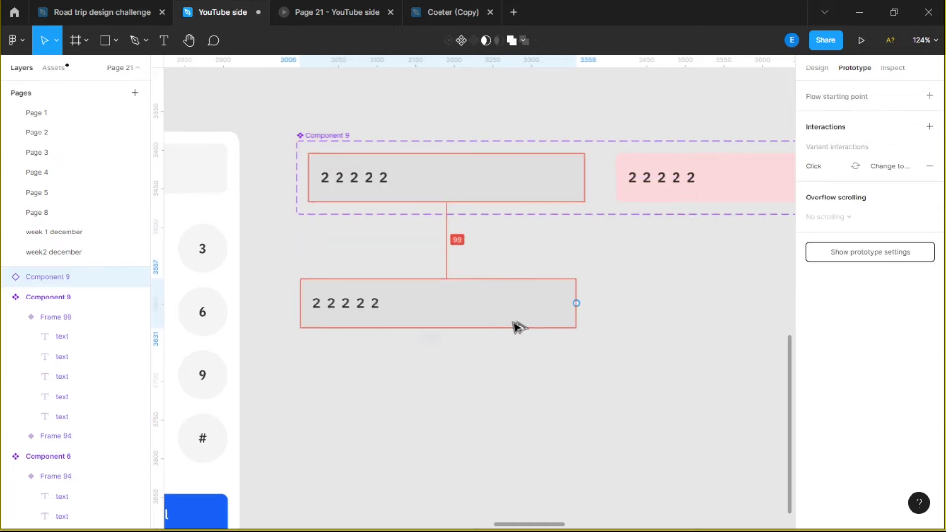
click(500, 200)
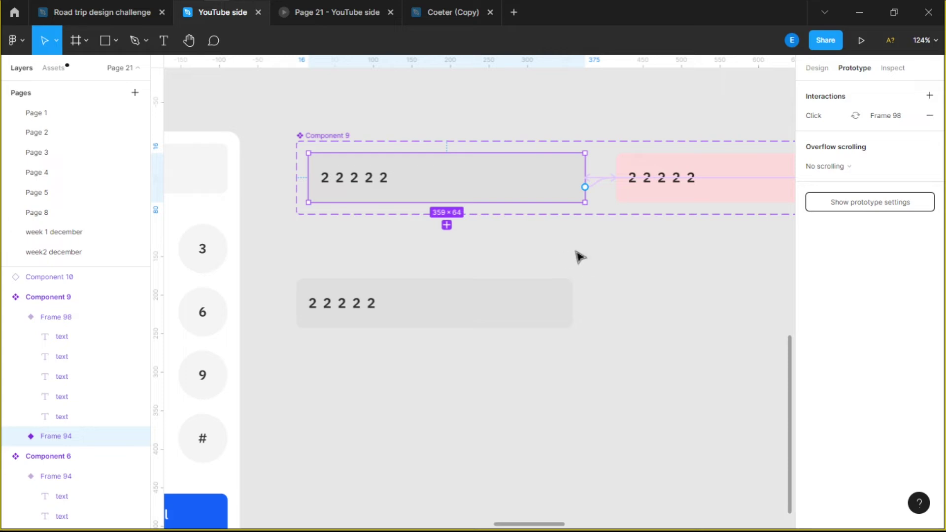
click(470, 326)
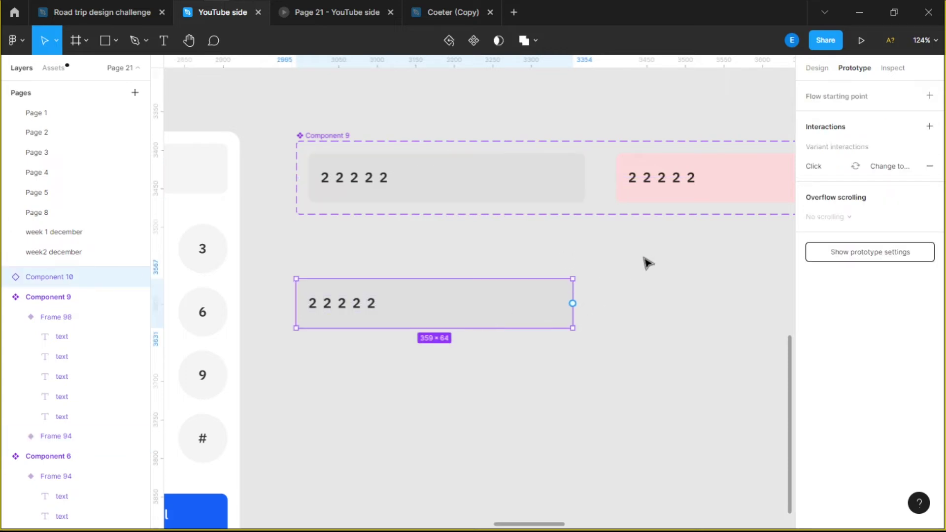
scroll(643, 260, down, 5)
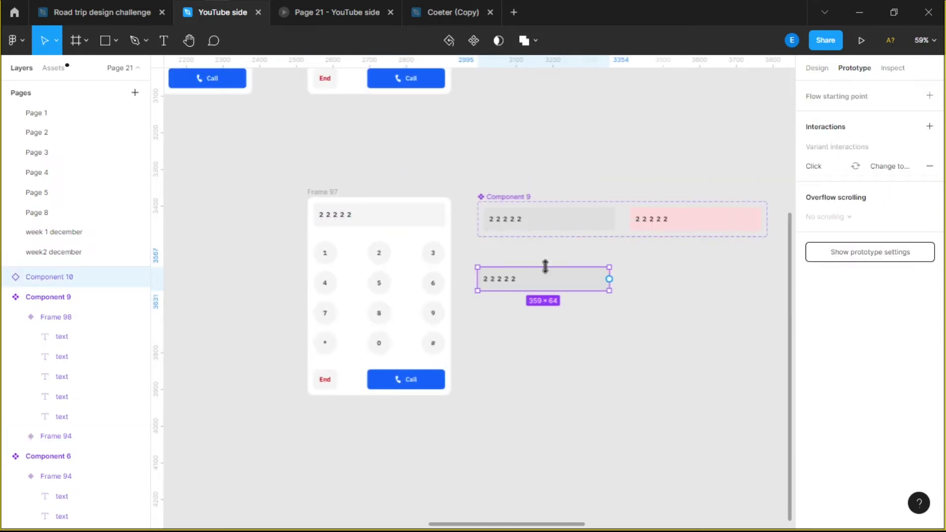
- Cut the loose Component 10 instance from below the component set and replace Frame 97's number field with it
key(Delete)
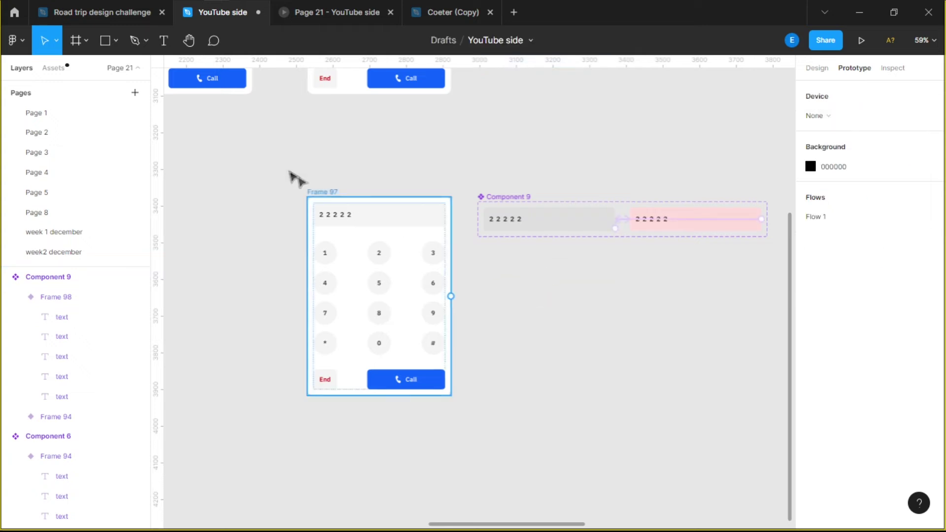
scroll(444, 234, up, 5)
click(446, 236)
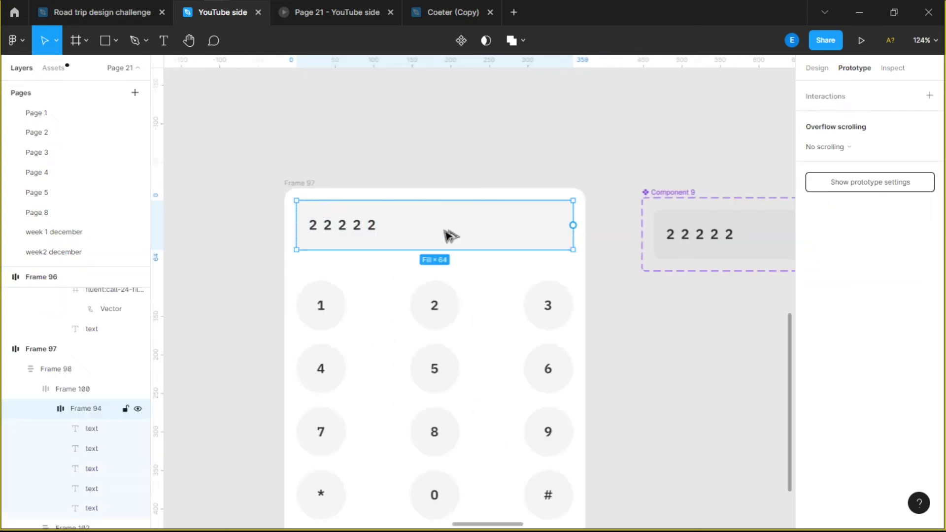
key(ctrl+shift+r)
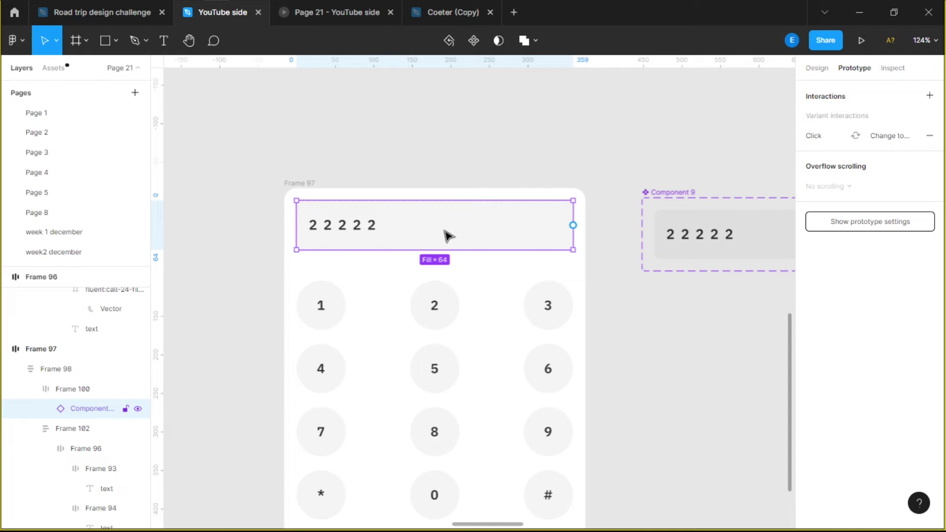
- Preview Frame 97 as a prototype, trigger the number field to test its animation, and return to the design file
click(306, 183)
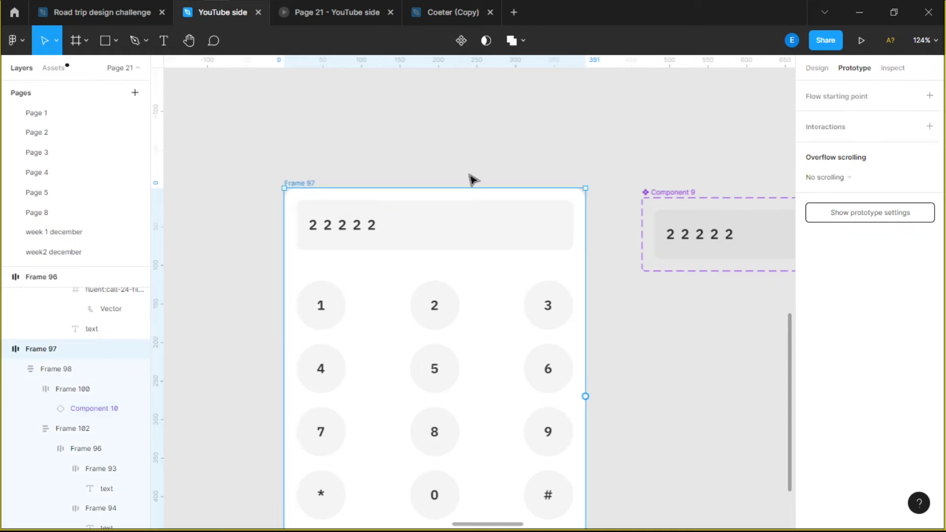
ctrl+scroll(446, 184, down, 5)
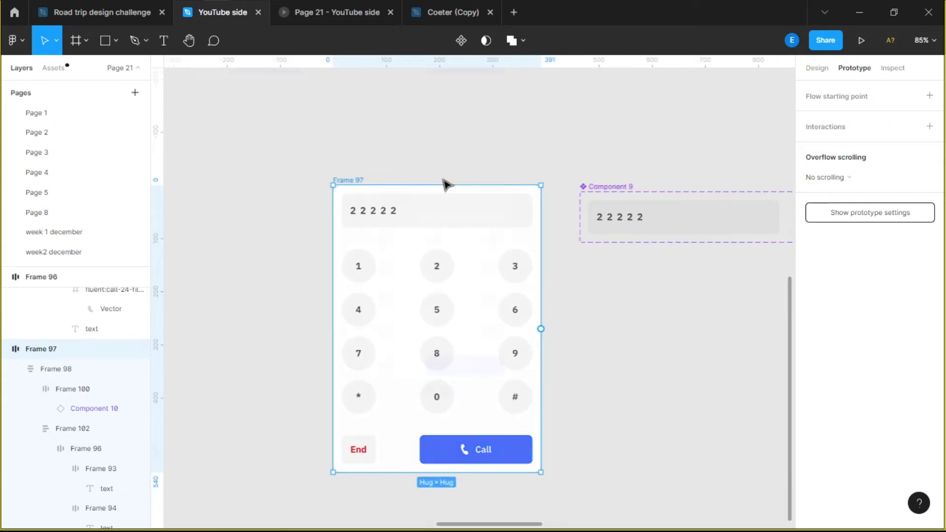
scroll(449, 263, up, 1)
ctrl+scroll(434, 224, up, 3)
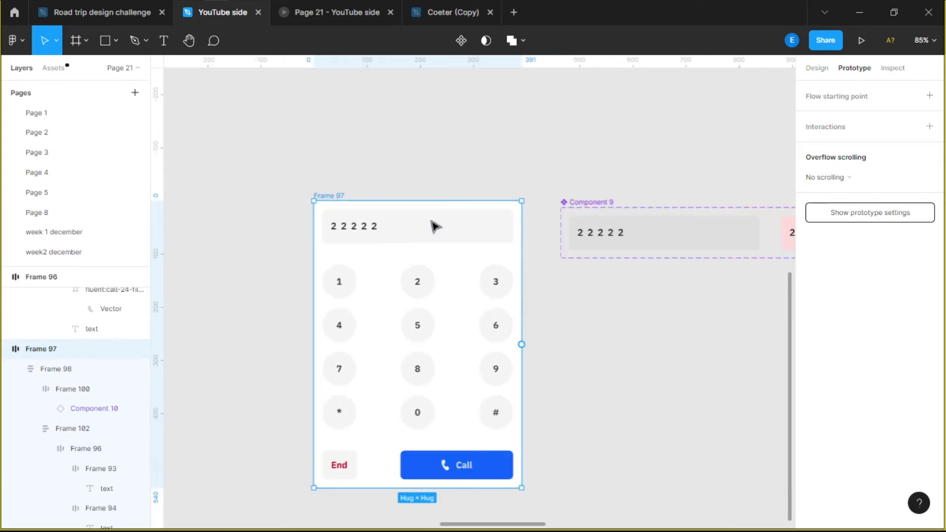
scroll(433, 225, down, 3)
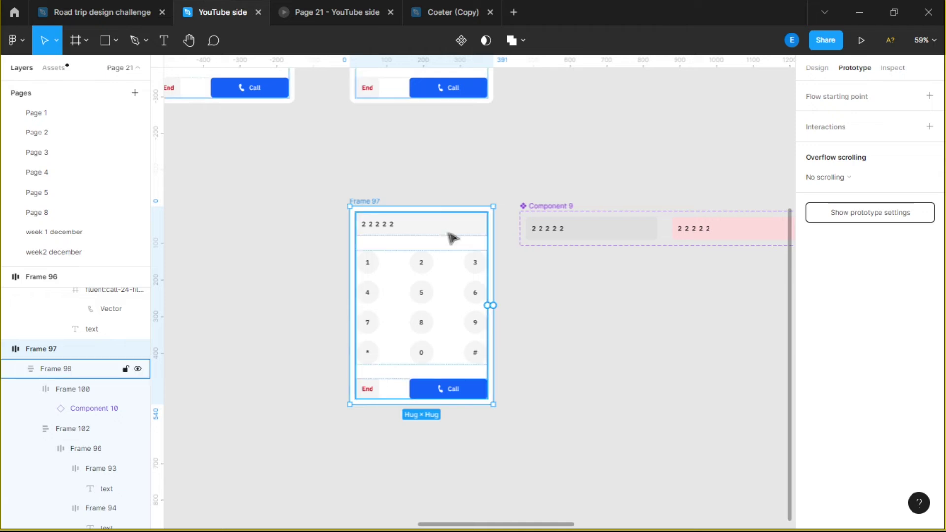
click(431, 237)
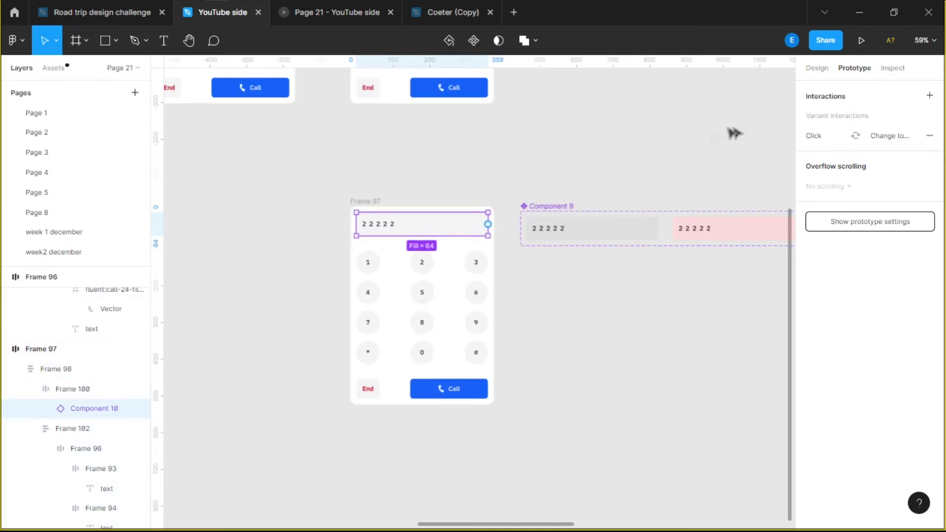
click(440, 172)
click(364, 201)
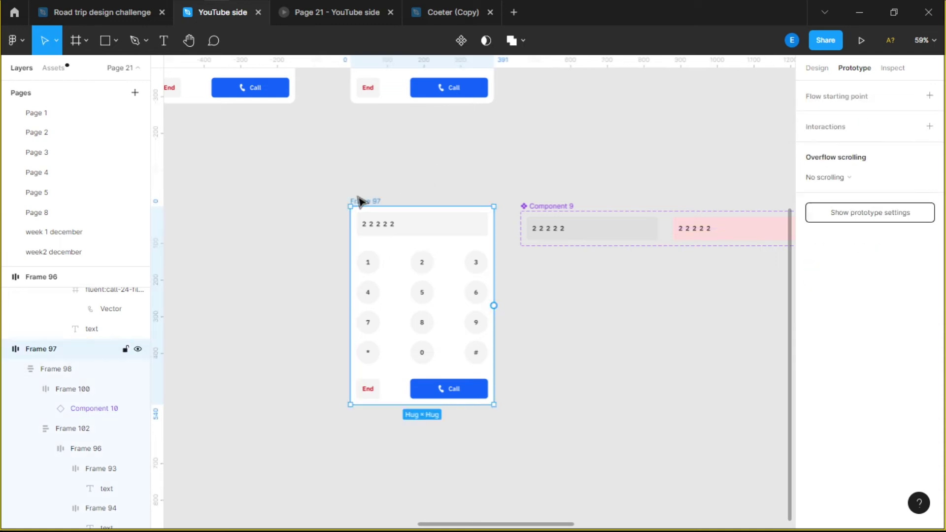
click(862, 41)
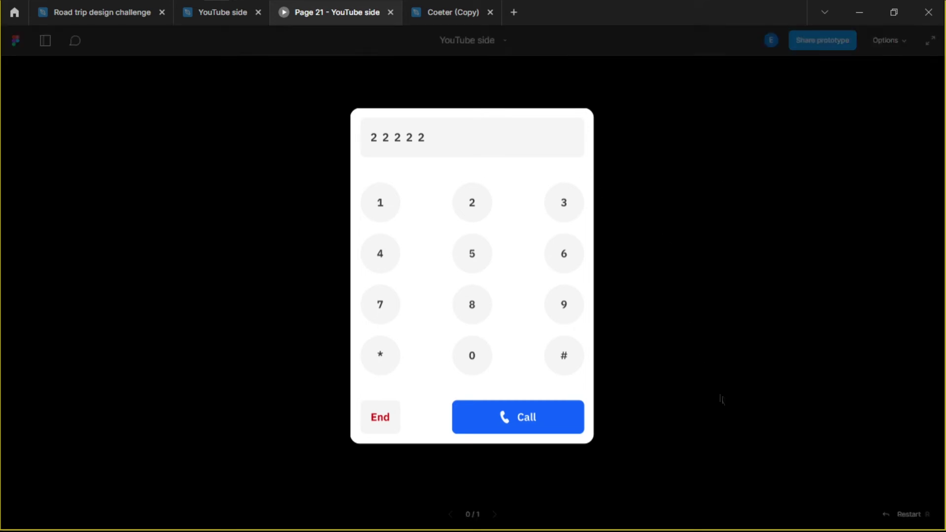
click(483, 145)
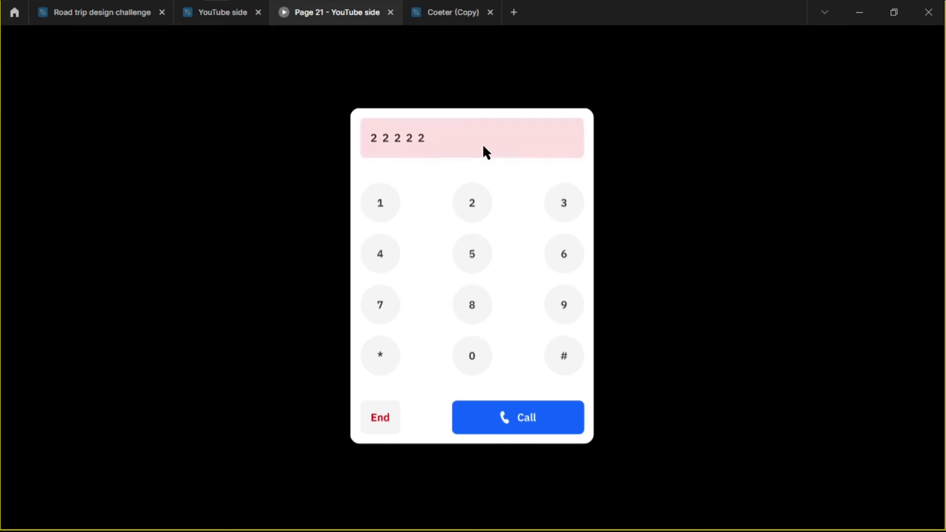
click(539, 140)
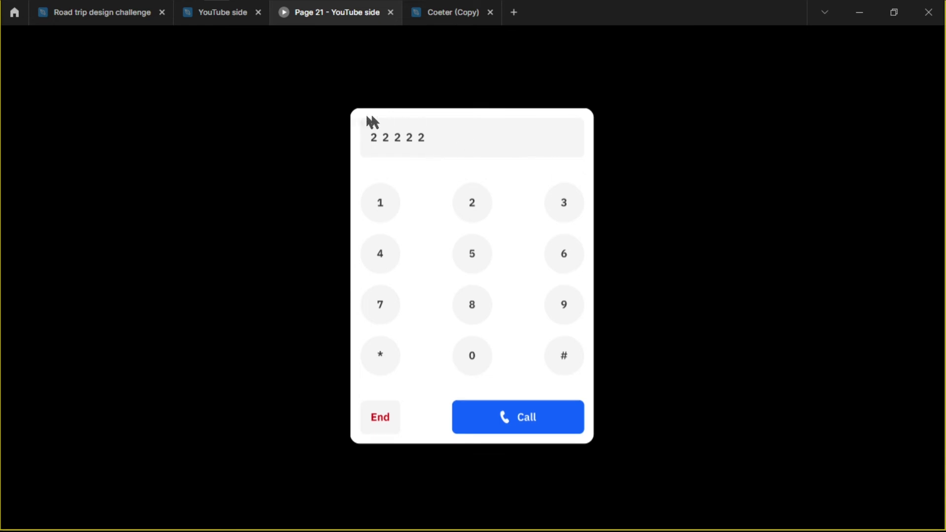
click(210, 15)
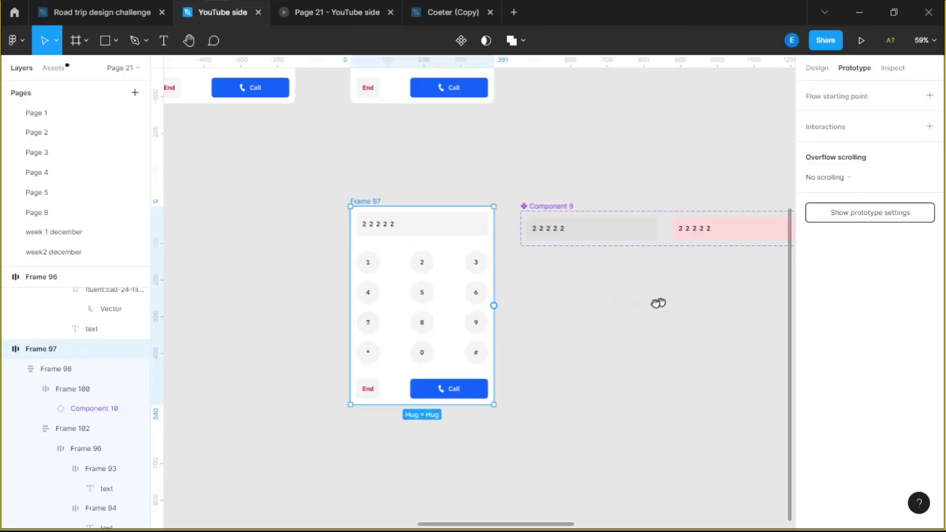
- Examine the interactions of both Component 9 variants, including the easing of the red variant's delayed return
scroll(659, 302, right, 3)
scroll(582, 244, up, 5)
click(512, 243)
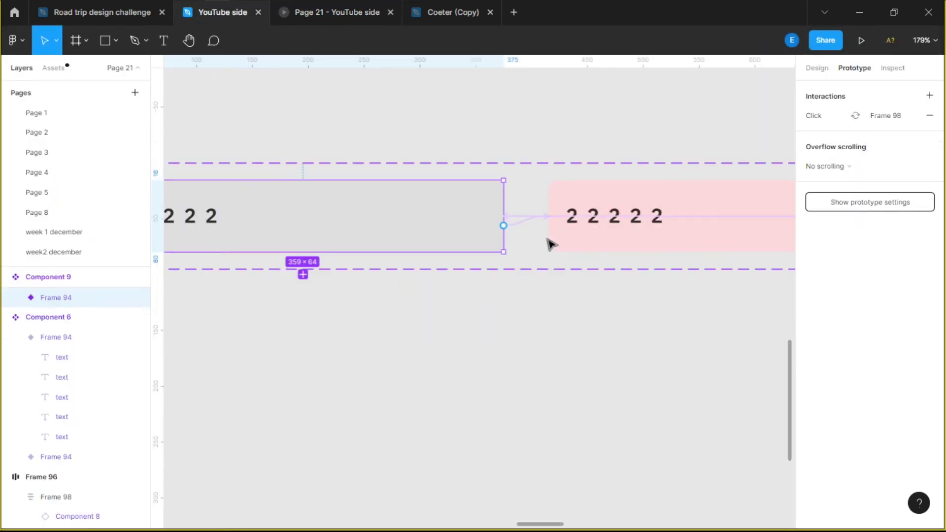
click(551, 242)
click(567, 218)
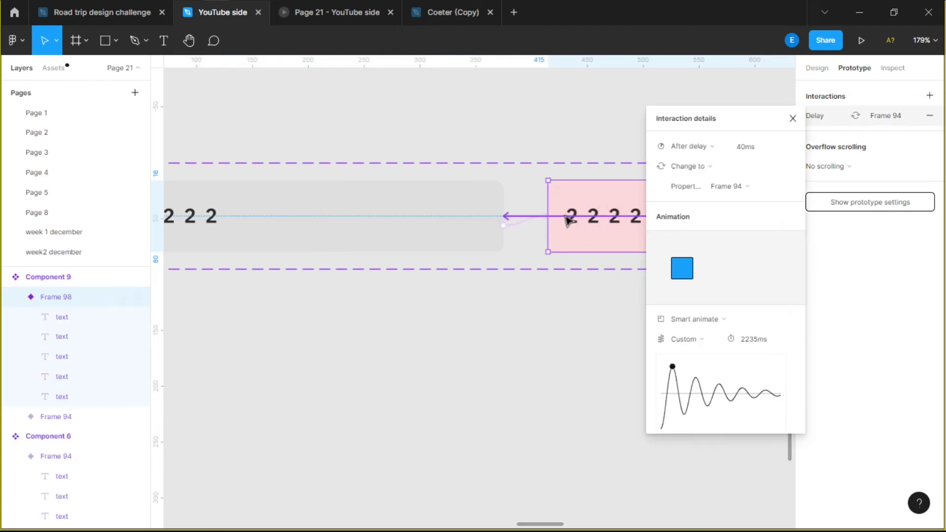
click(702, 340)
click(708, 361)
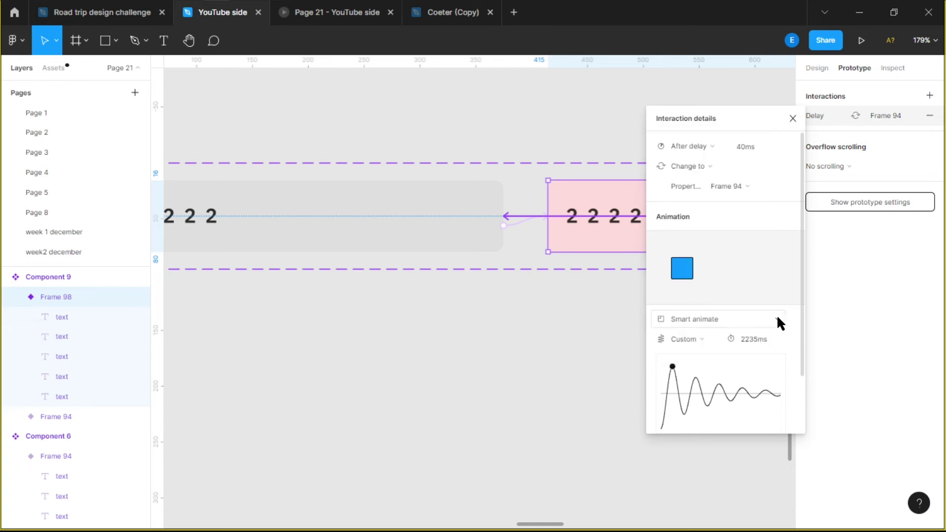
scroll(549, 298, down, 3)
click(450, 355)
click(524, 247)
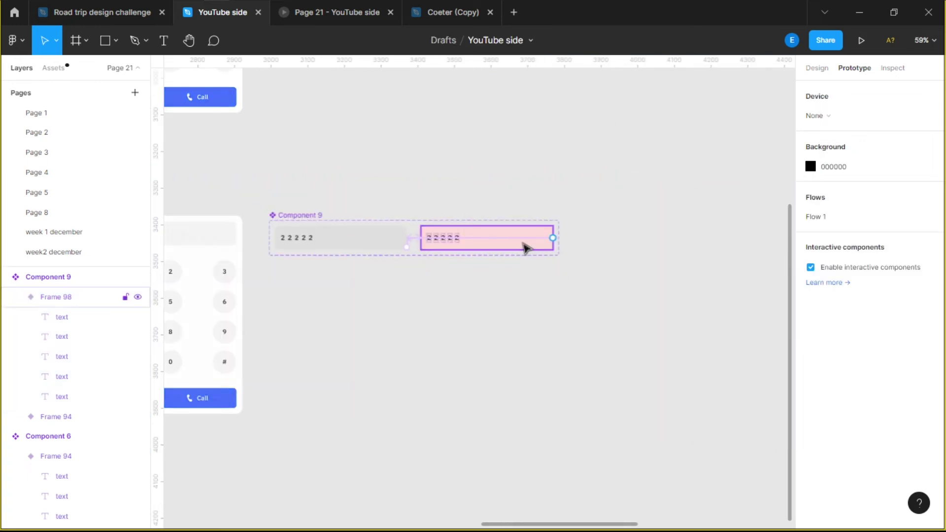
- Change the easing of the red Frame 98 variant's after-delay interaction to Ease out
scroll(539, 233, up, 3)
click(571, 236)
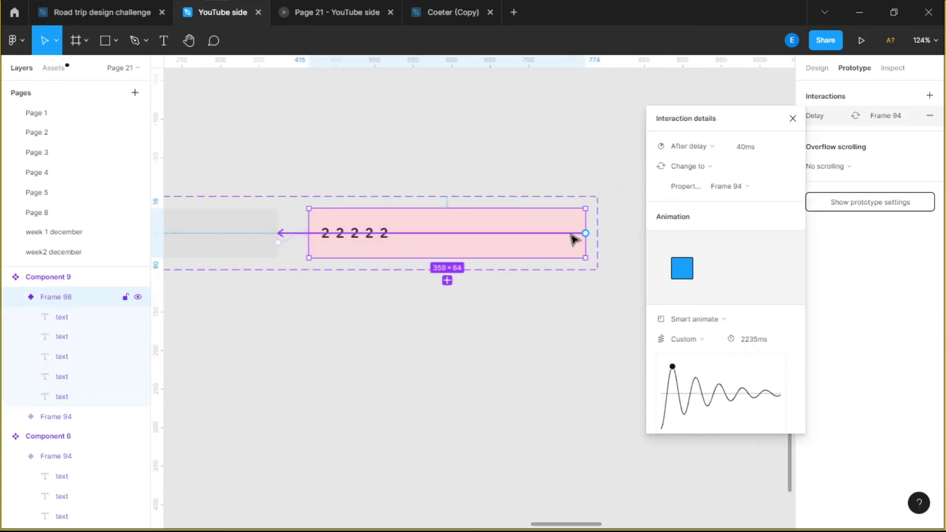
click(687, 339)
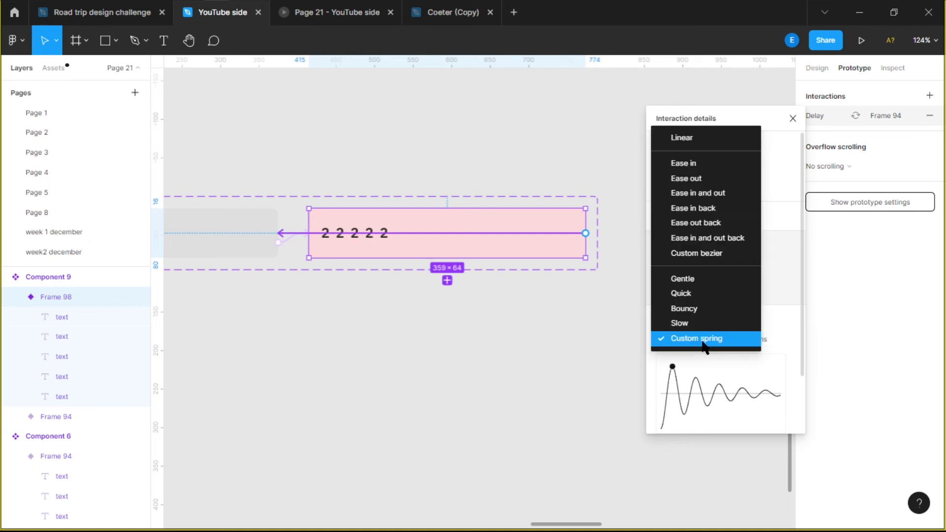
click(703, 279)
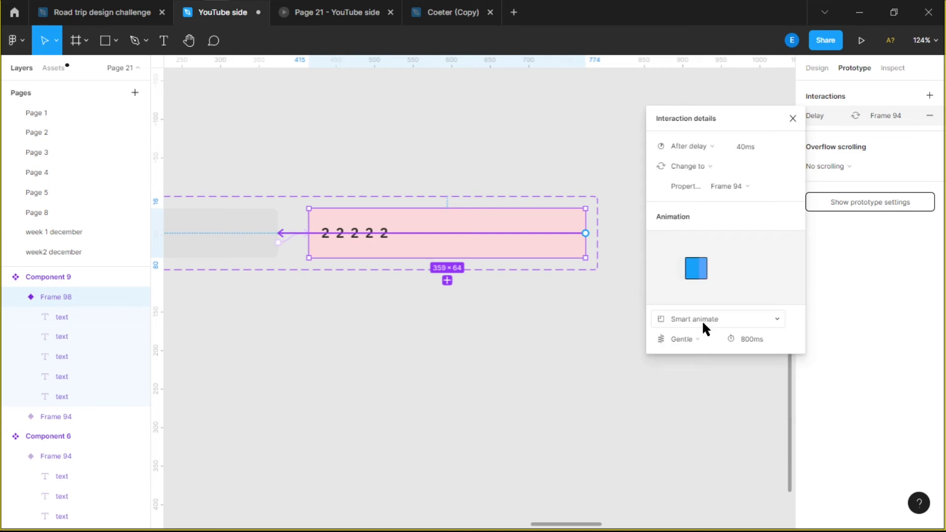
click(692, 338)
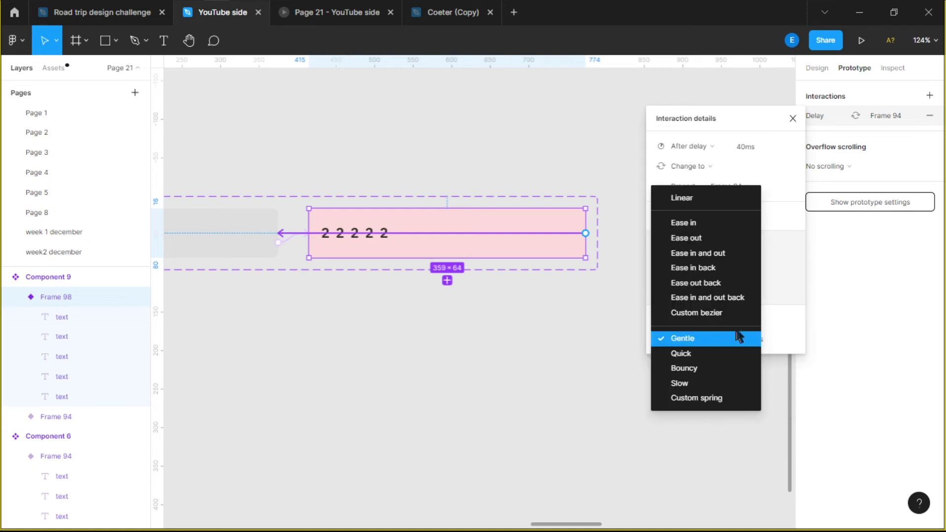
click(709, 241)
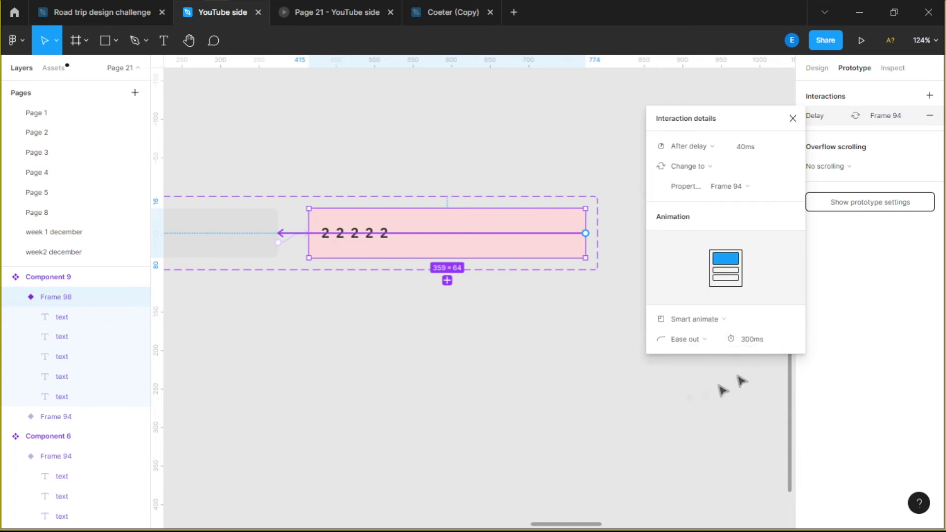
click(625, 395)
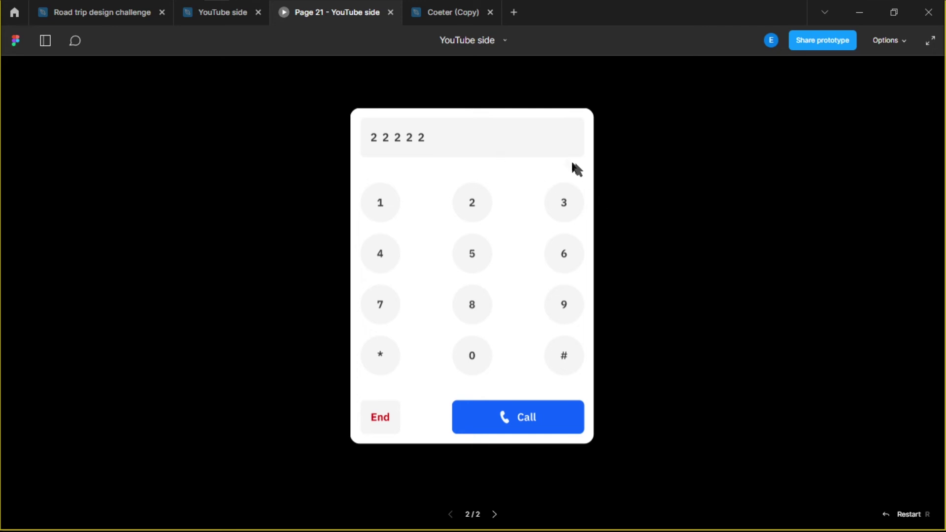
- Test the number field with the revised return animation in the prototype preview, and return to the component set
click(563, 197)
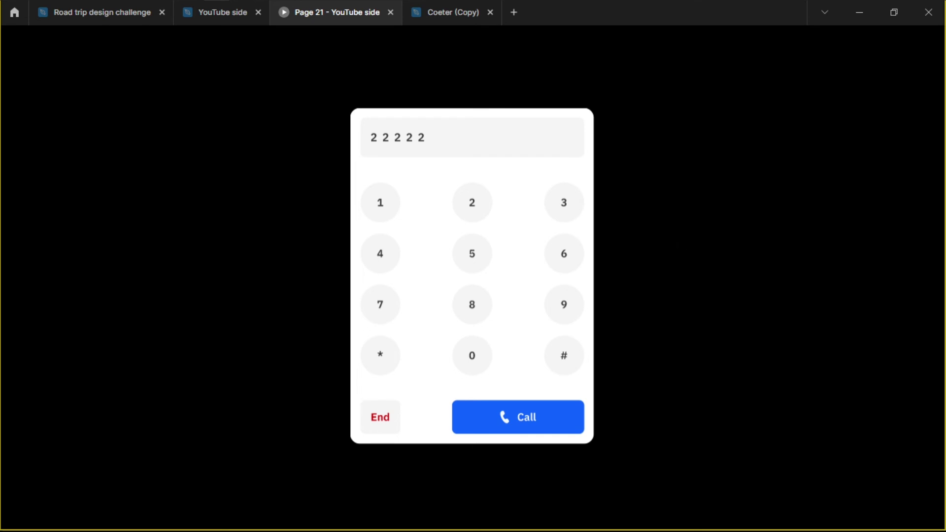
click(517, 152)
click(232, 13)
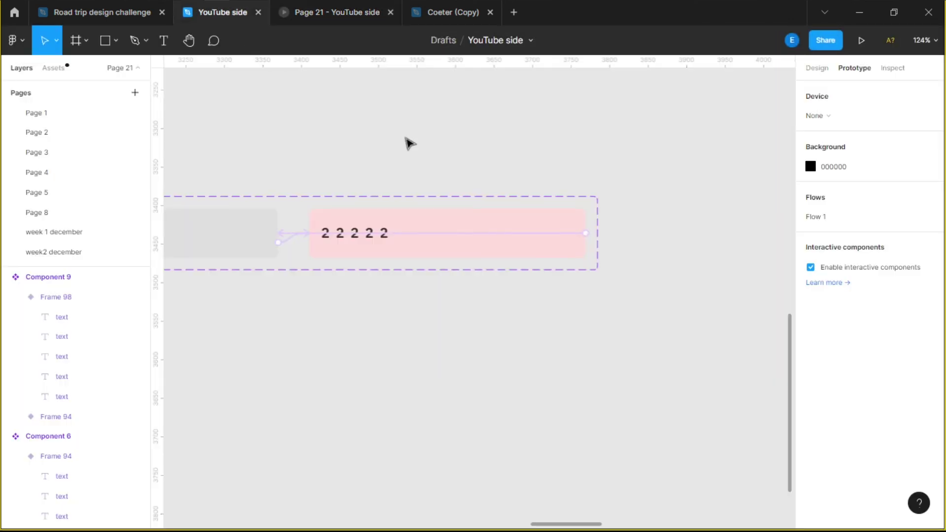
scroll(678, 239, down, 5)
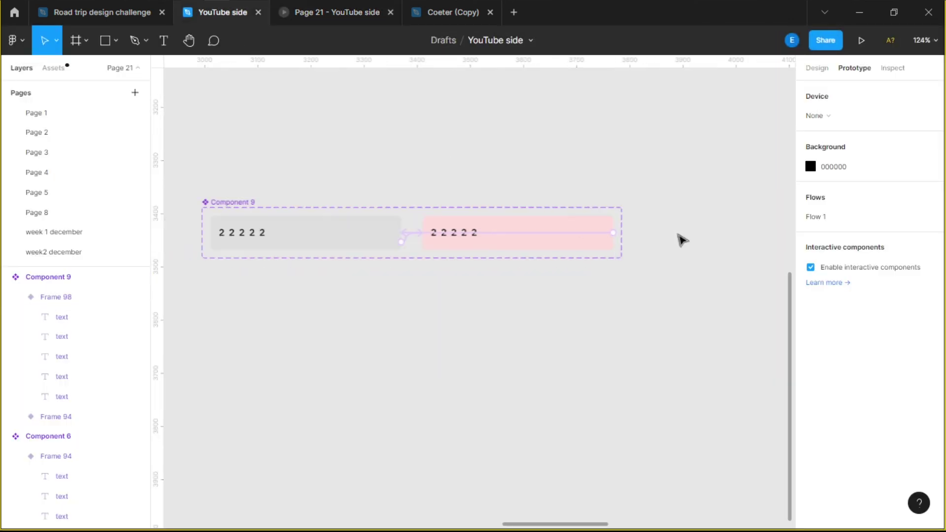
drag(401, 323, 517, 310)
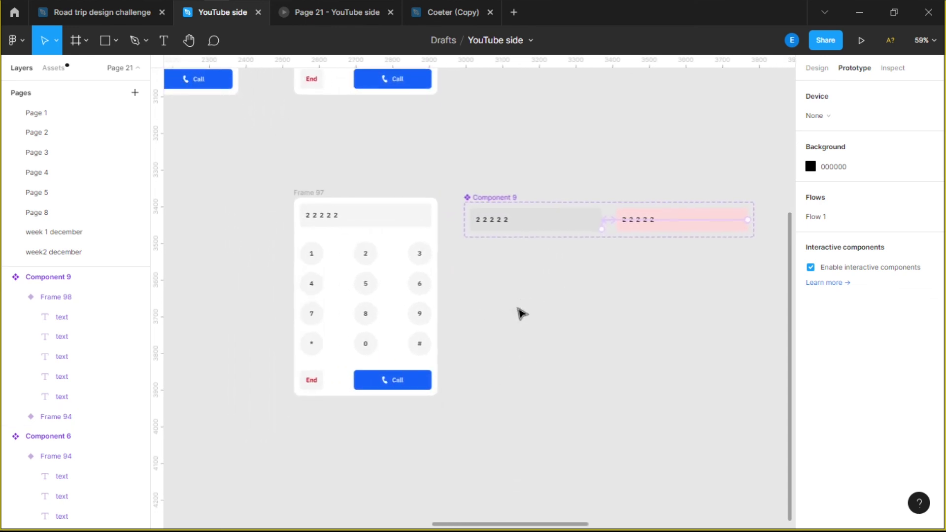